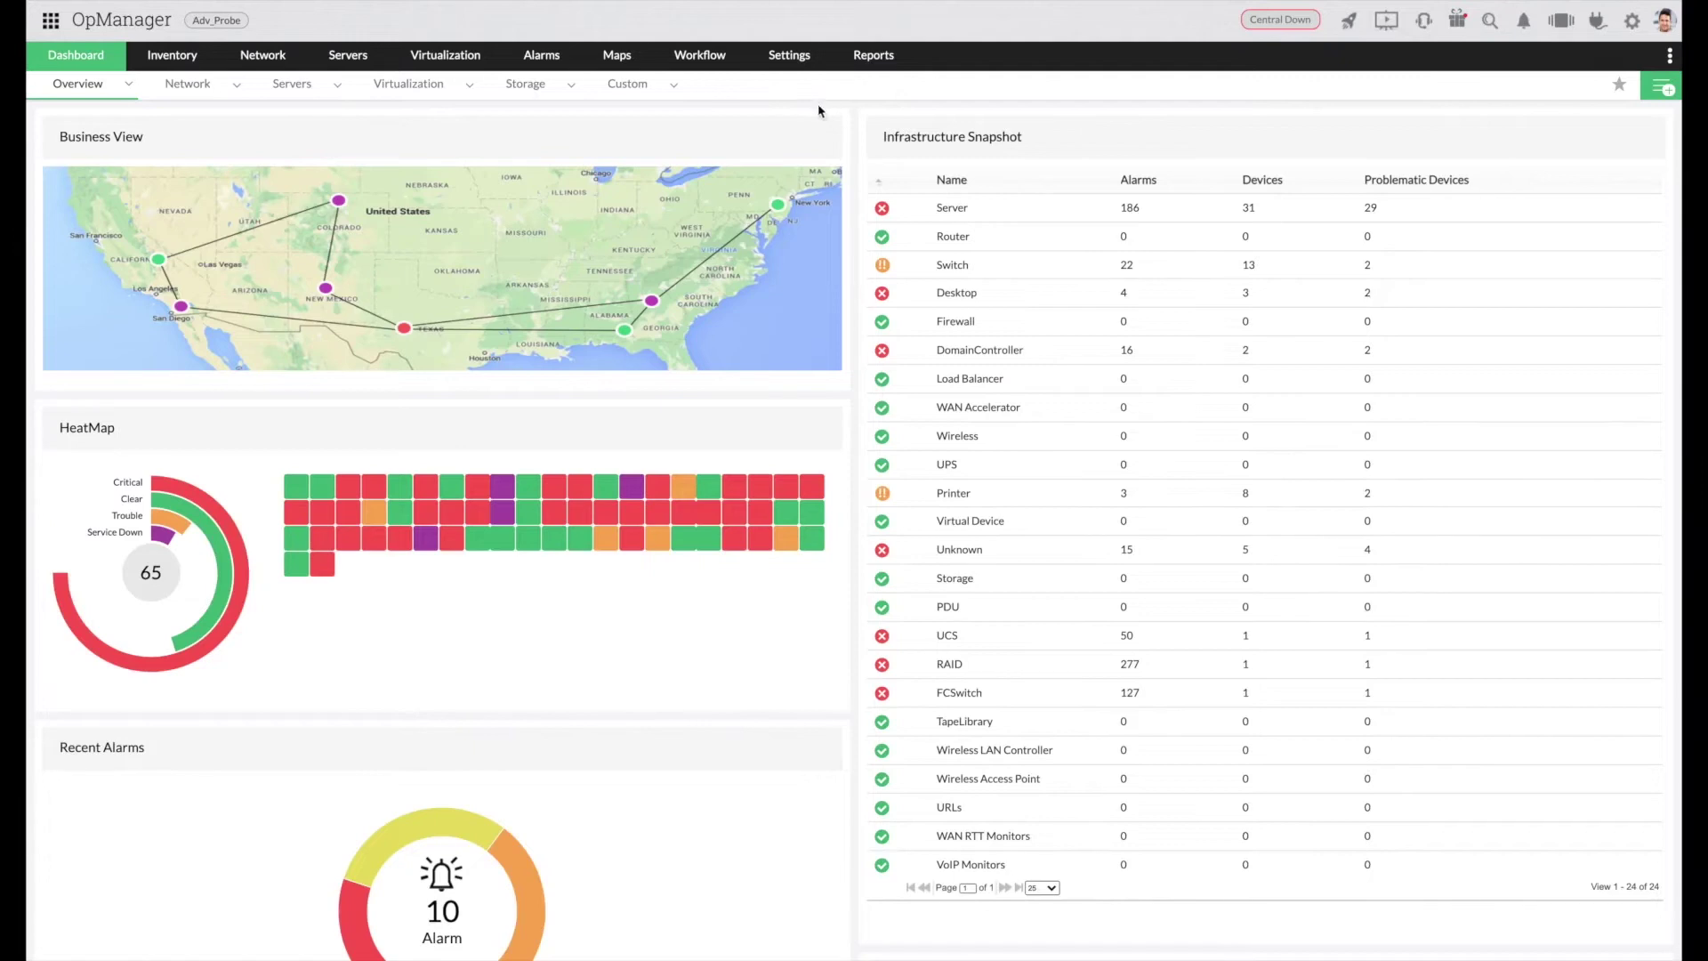
Start a new advanced report from the Reports section
click(867, 57)
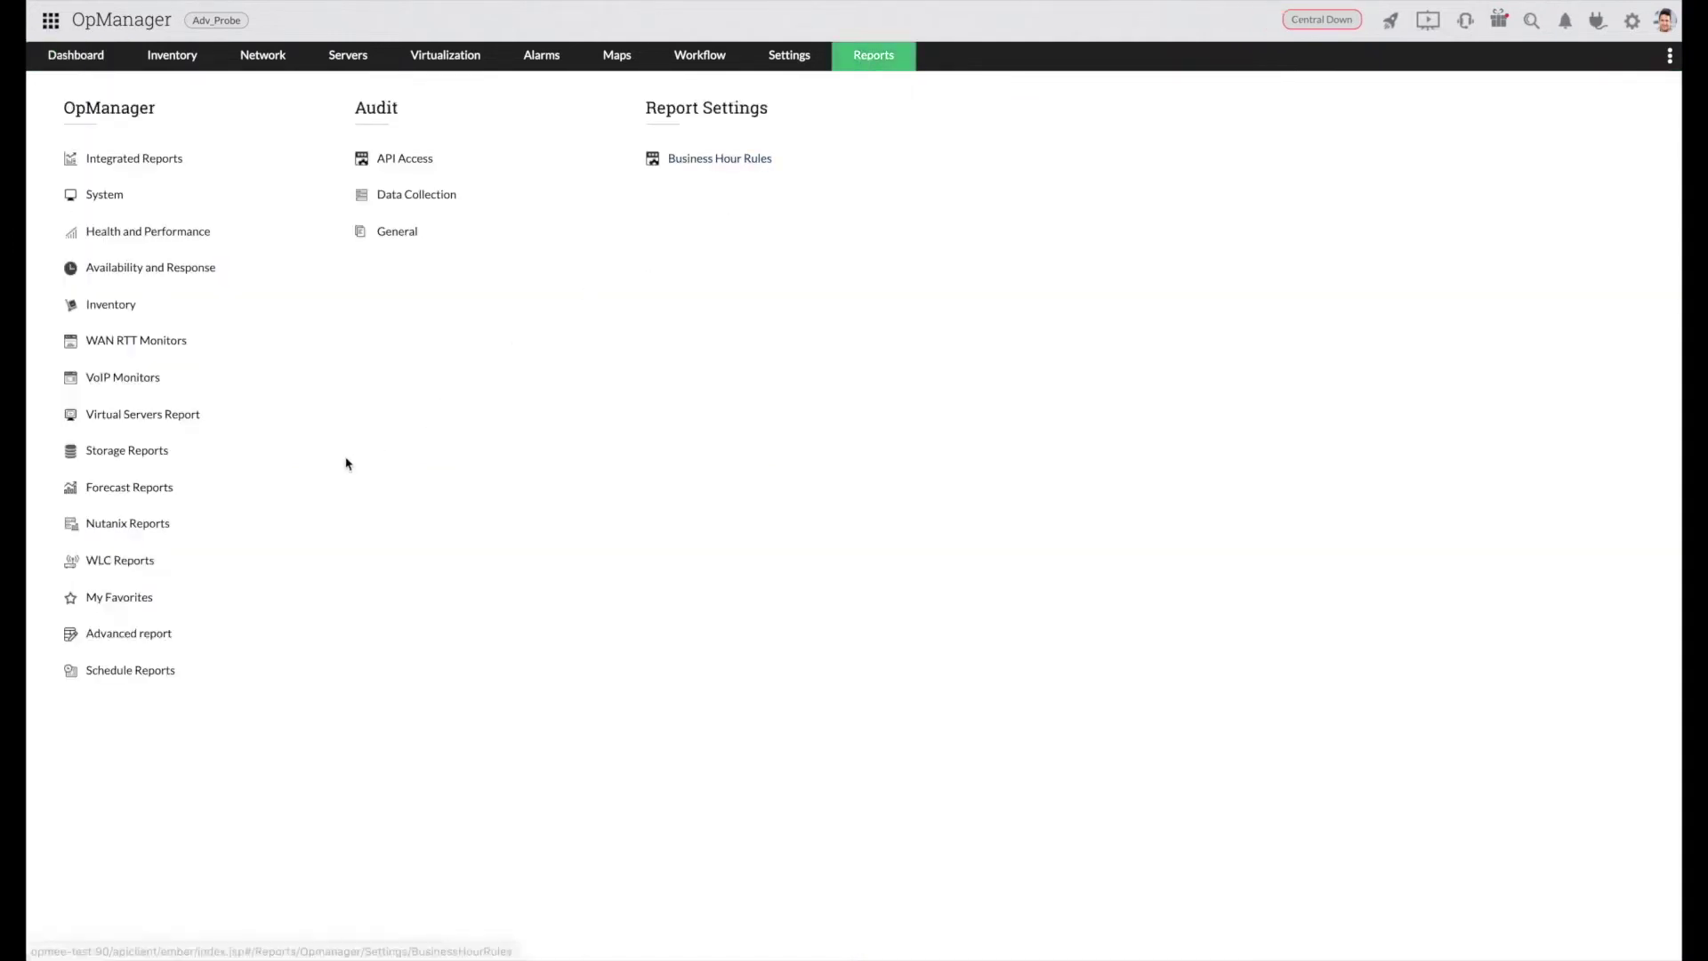
click(153, 634)
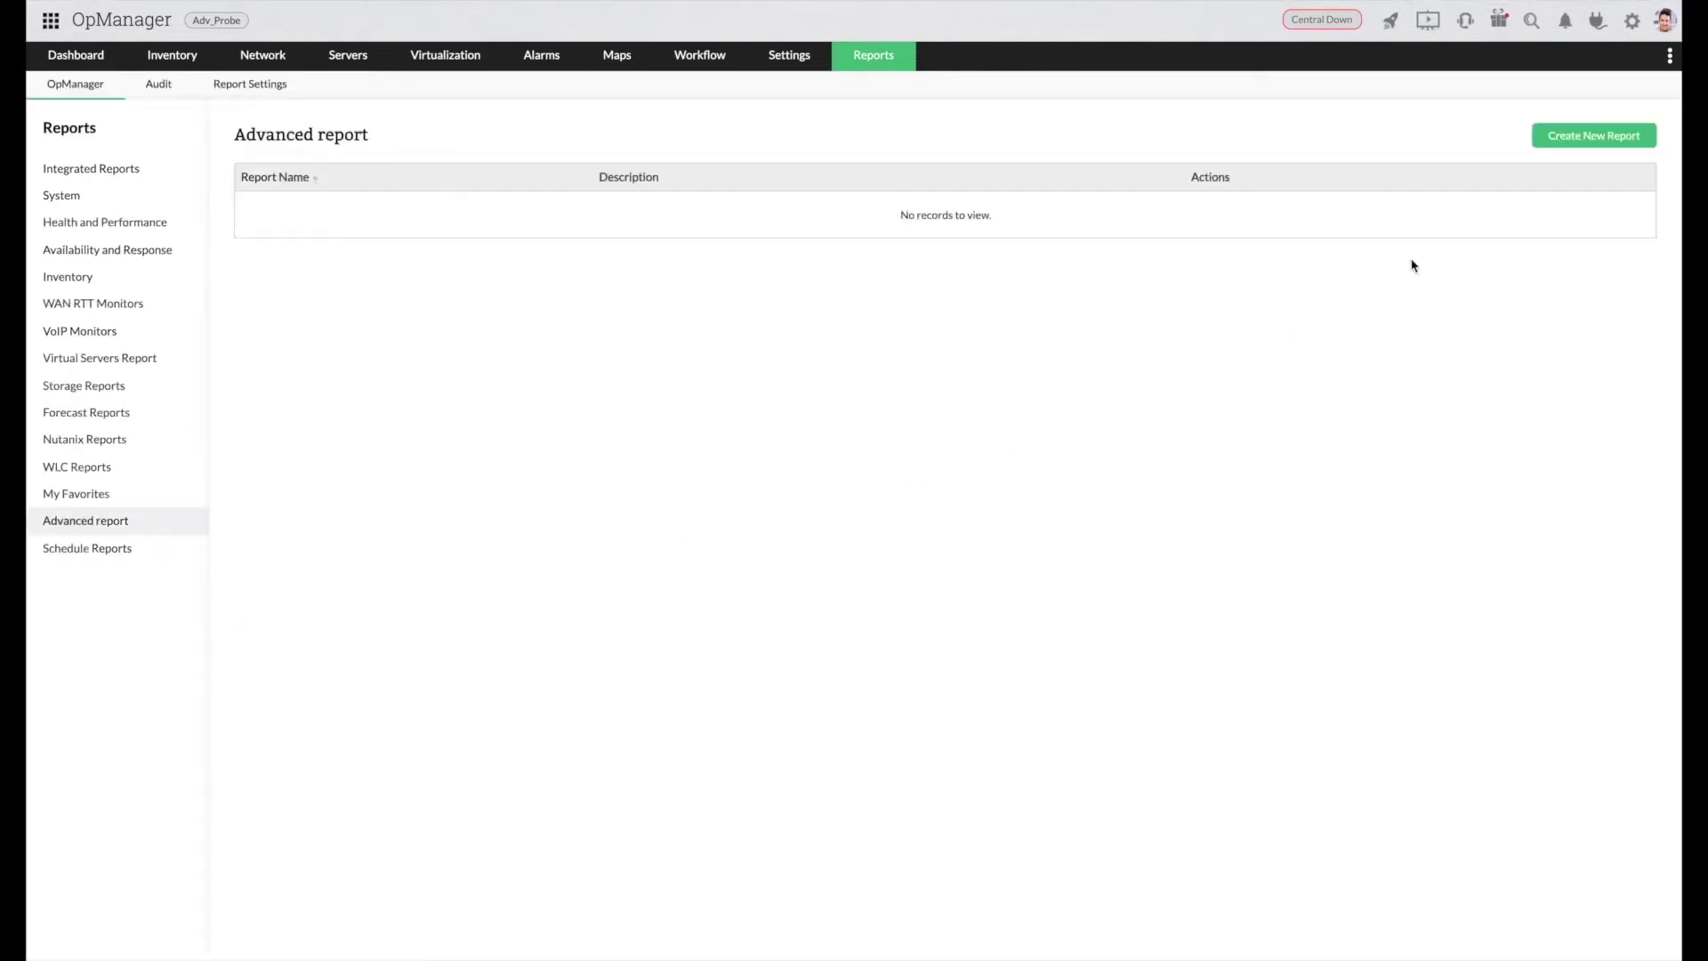
click(1558, 139)
Name it 'Critical server Performance report' and describe it as a report about critical Windows server details
text(Critical server Perf)
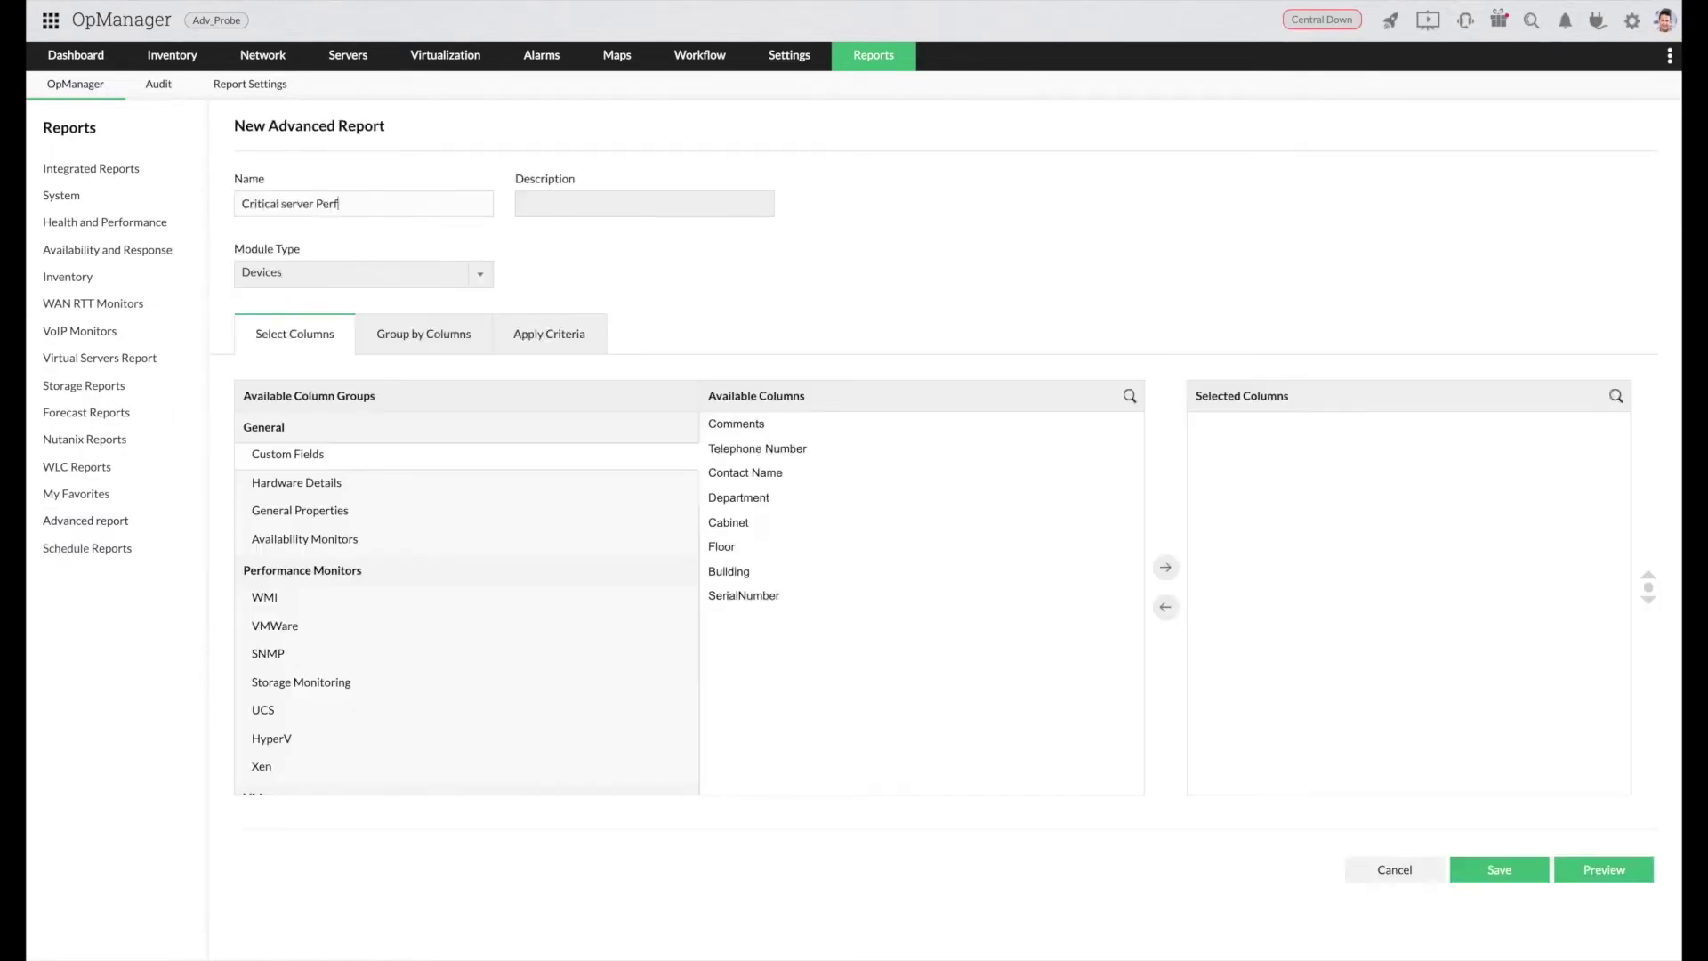
click(644, 204)
text(A report about)
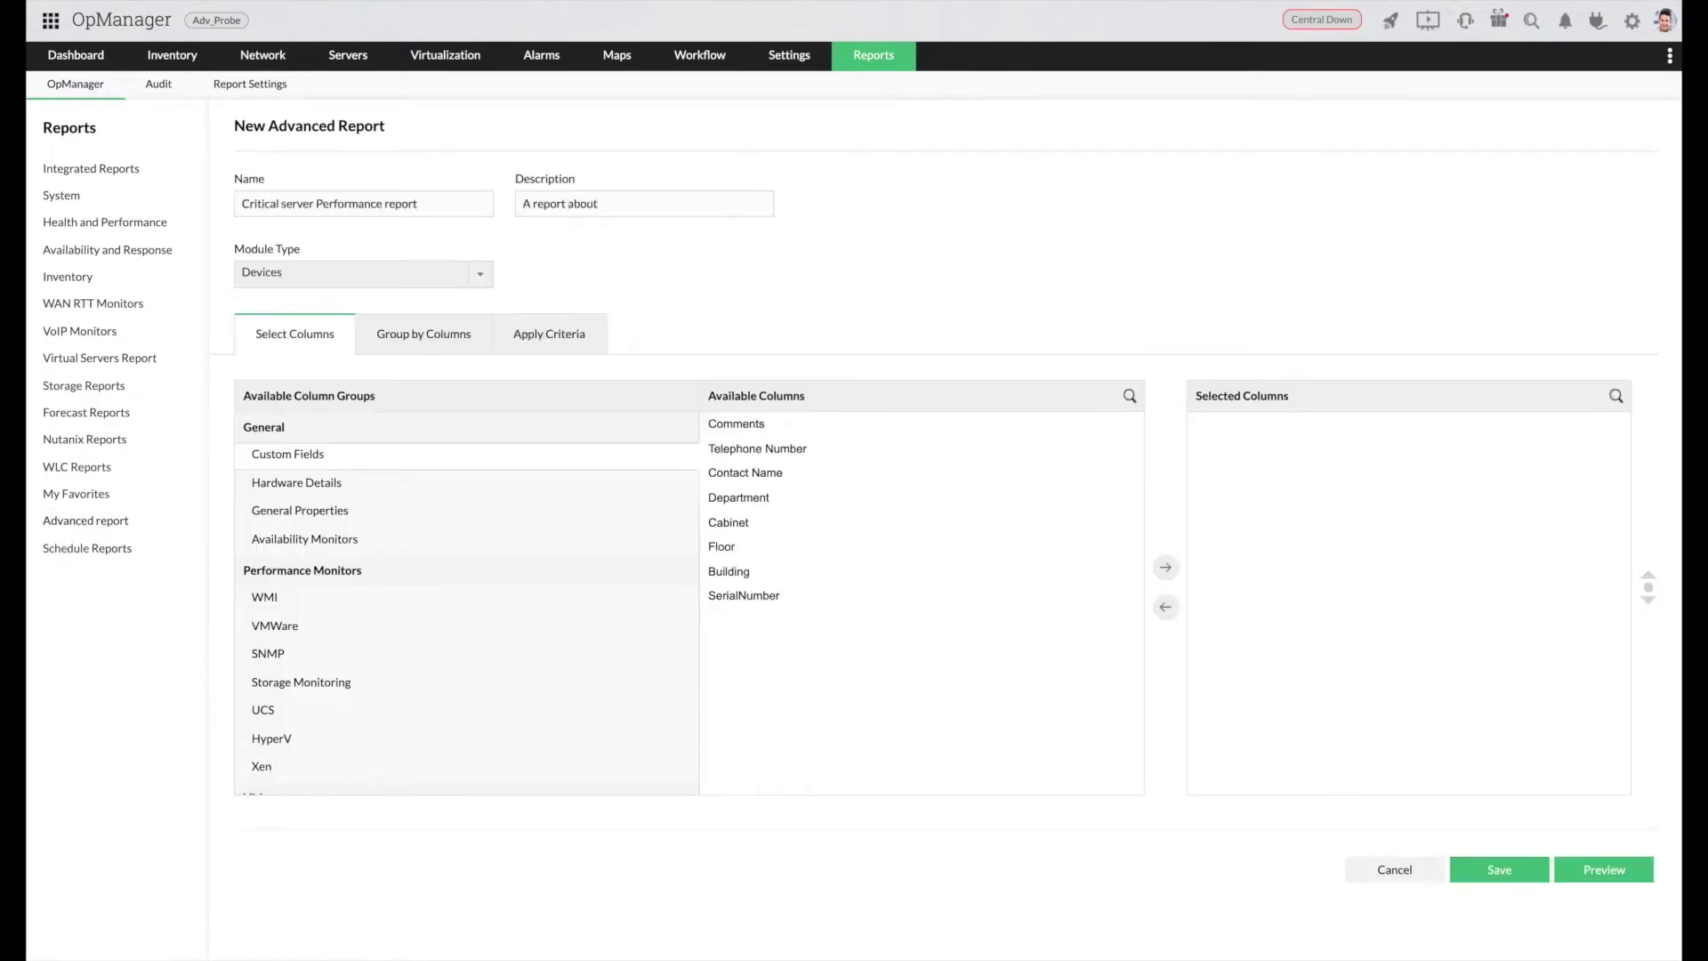
text(critical windows server detailed st)
click(287, 272)
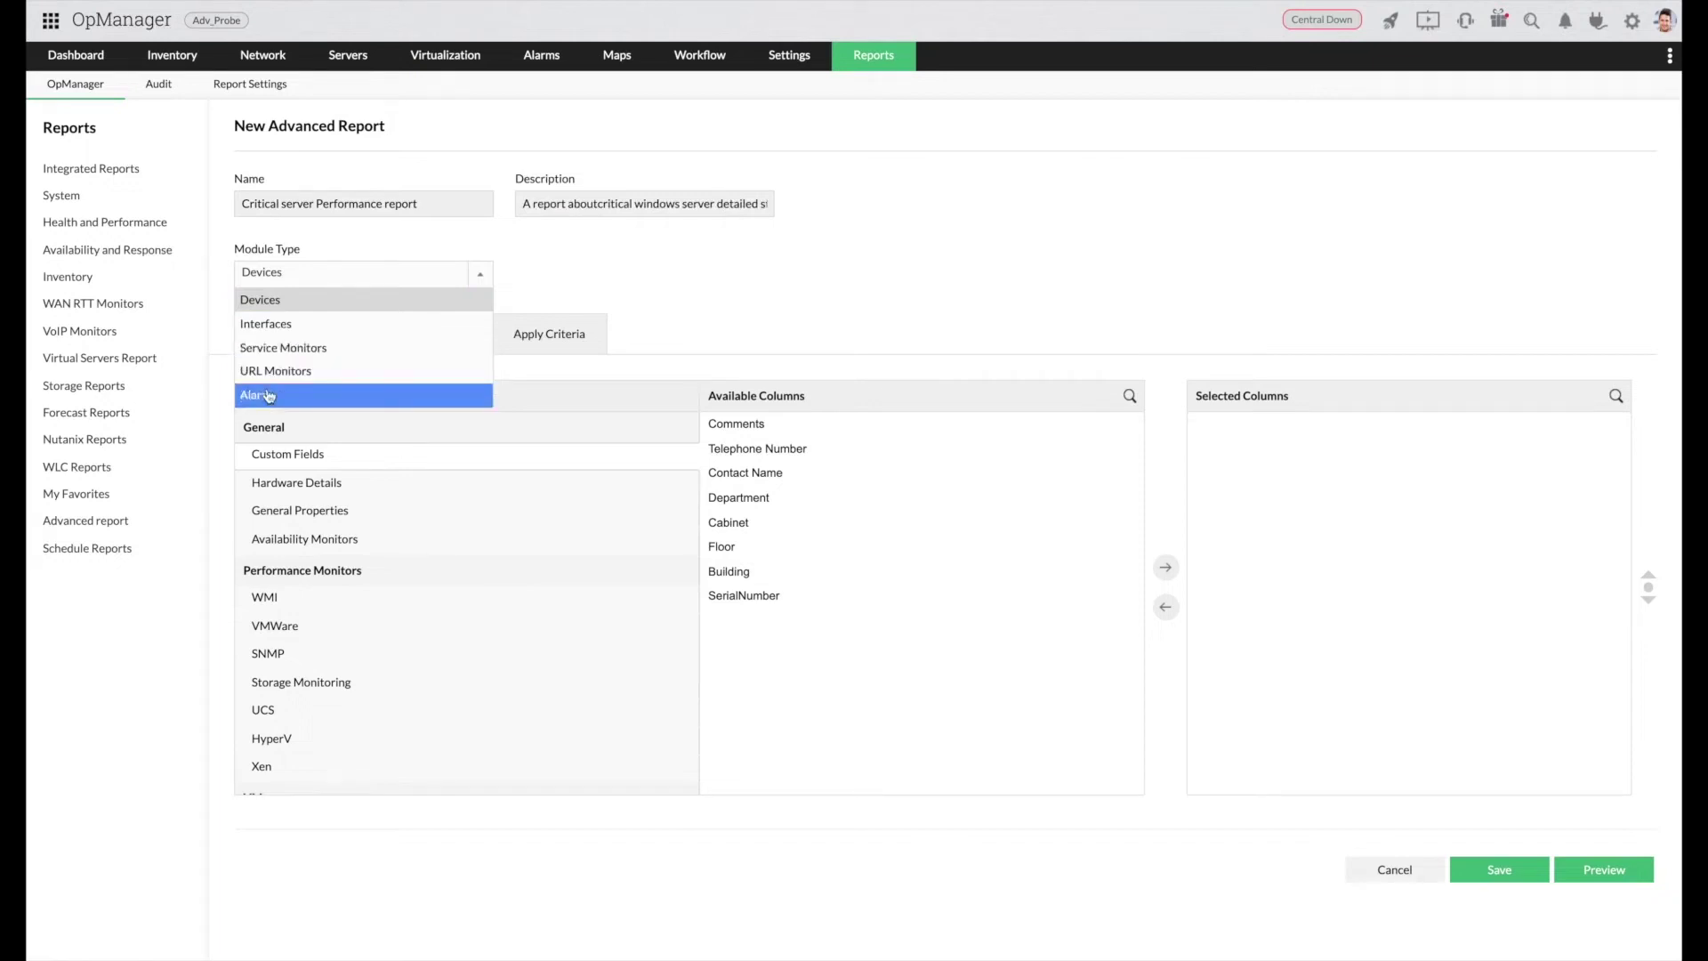
click(271, 302)
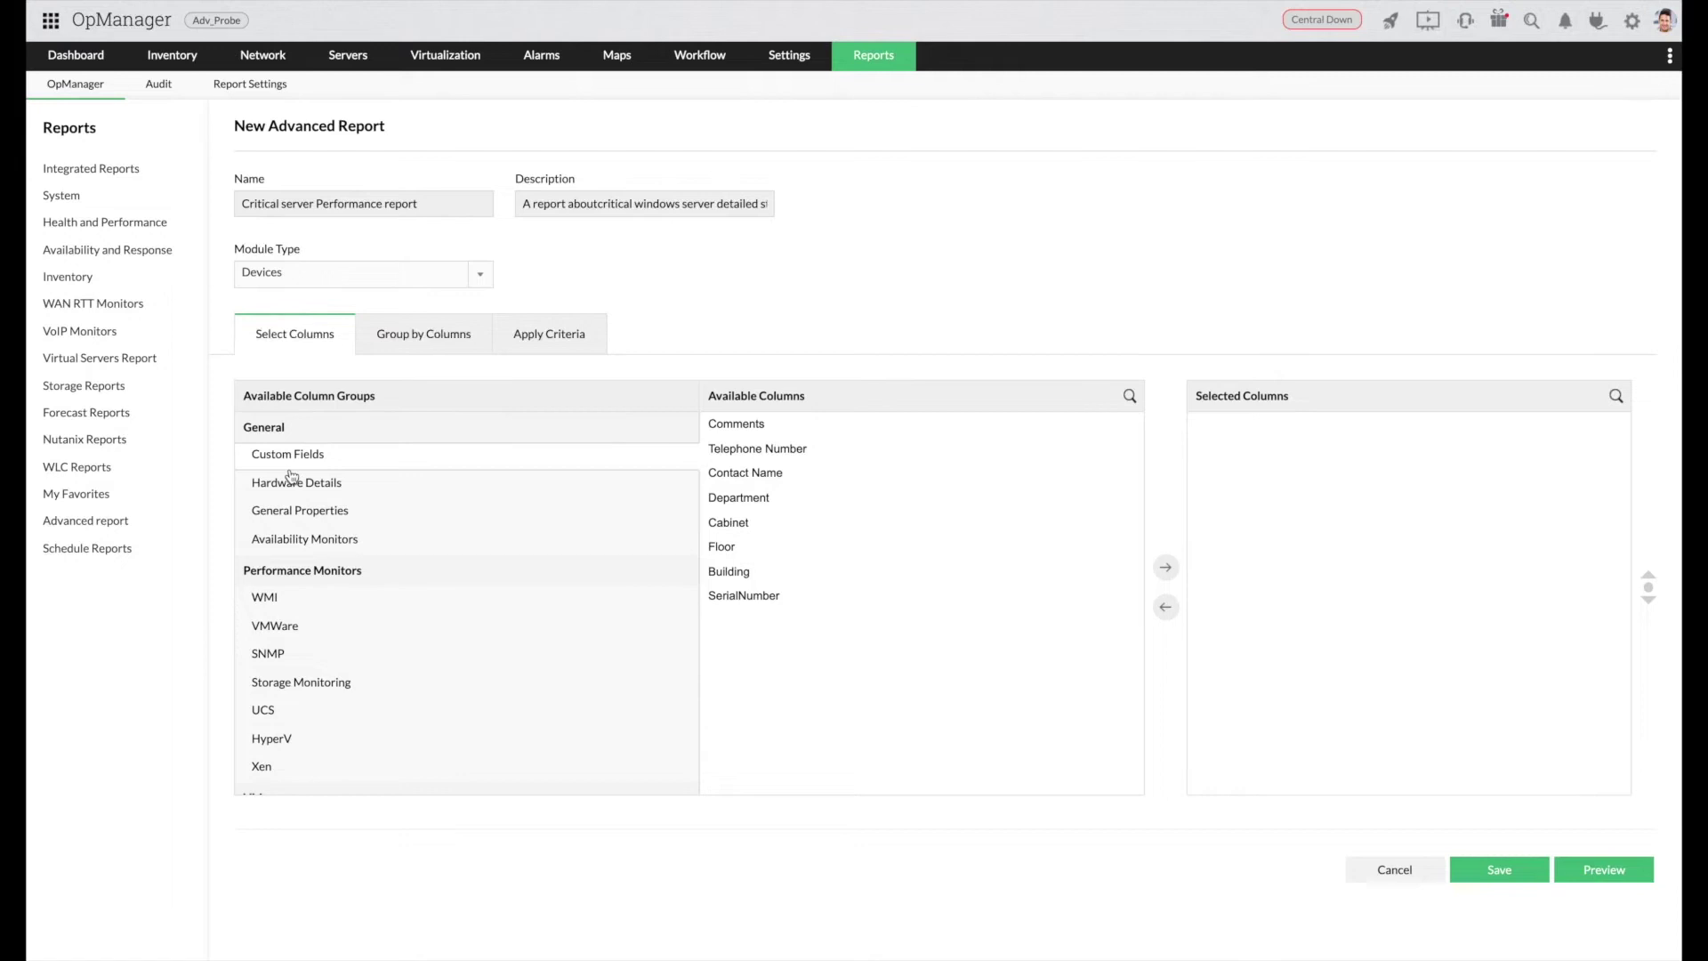
scroll(291, 476, down, 5)
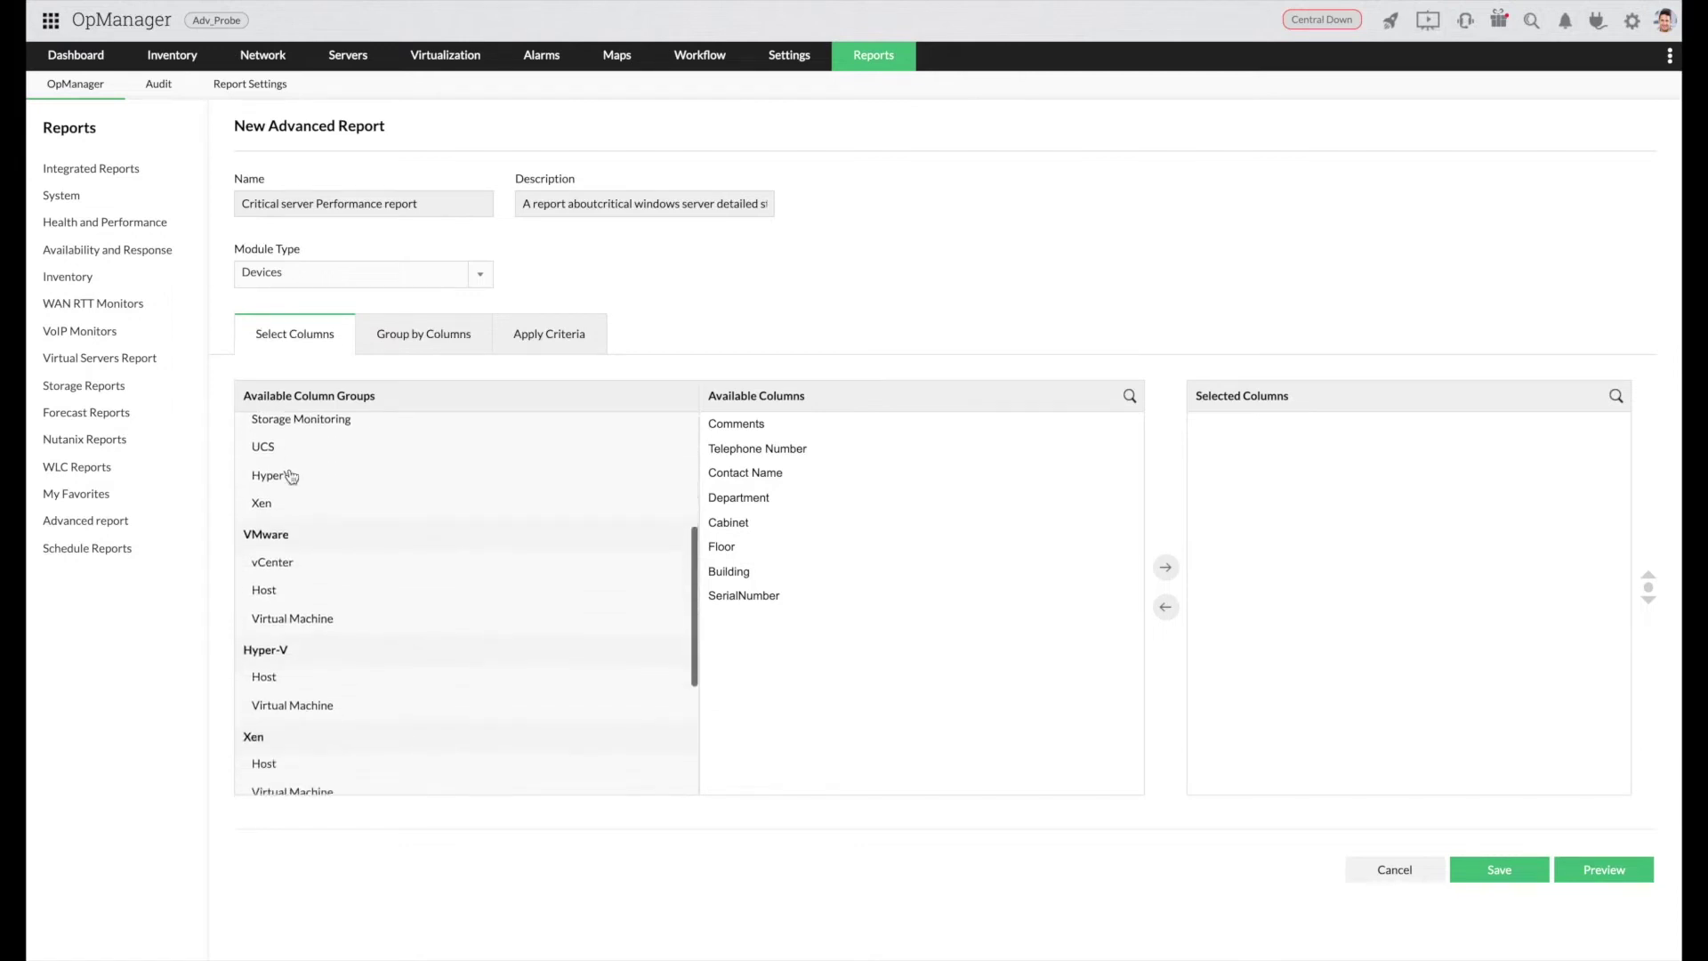
scroll(291, 476, down, 4)
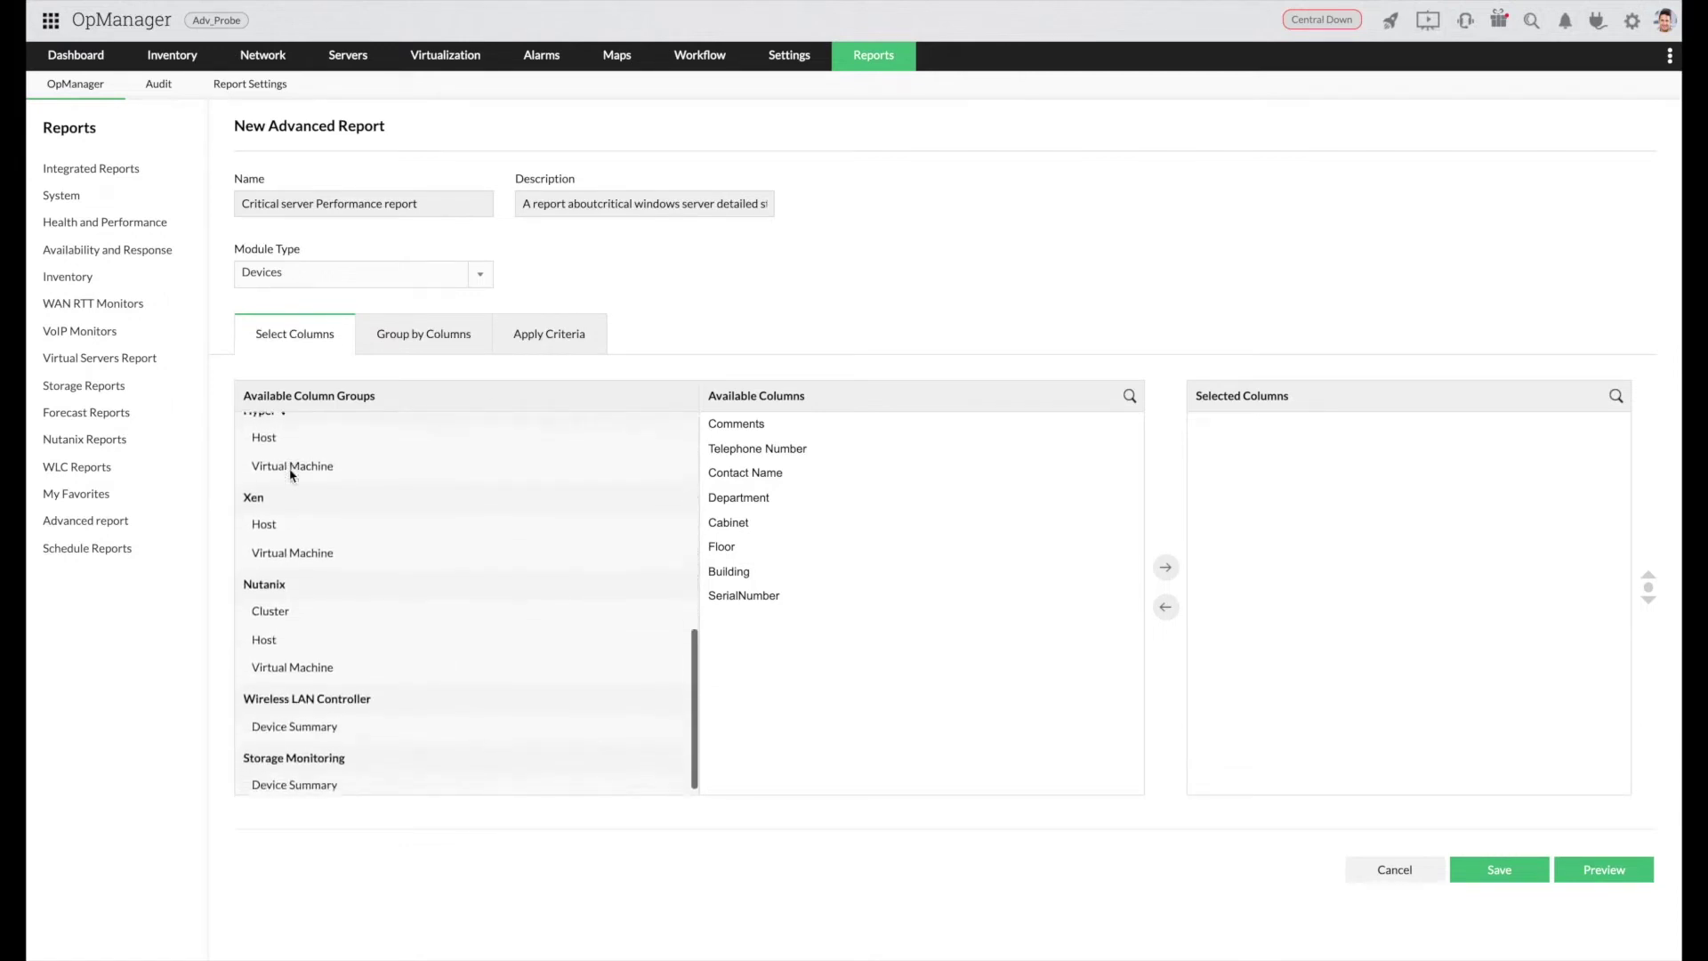
scroll(290, 476, up, 2)
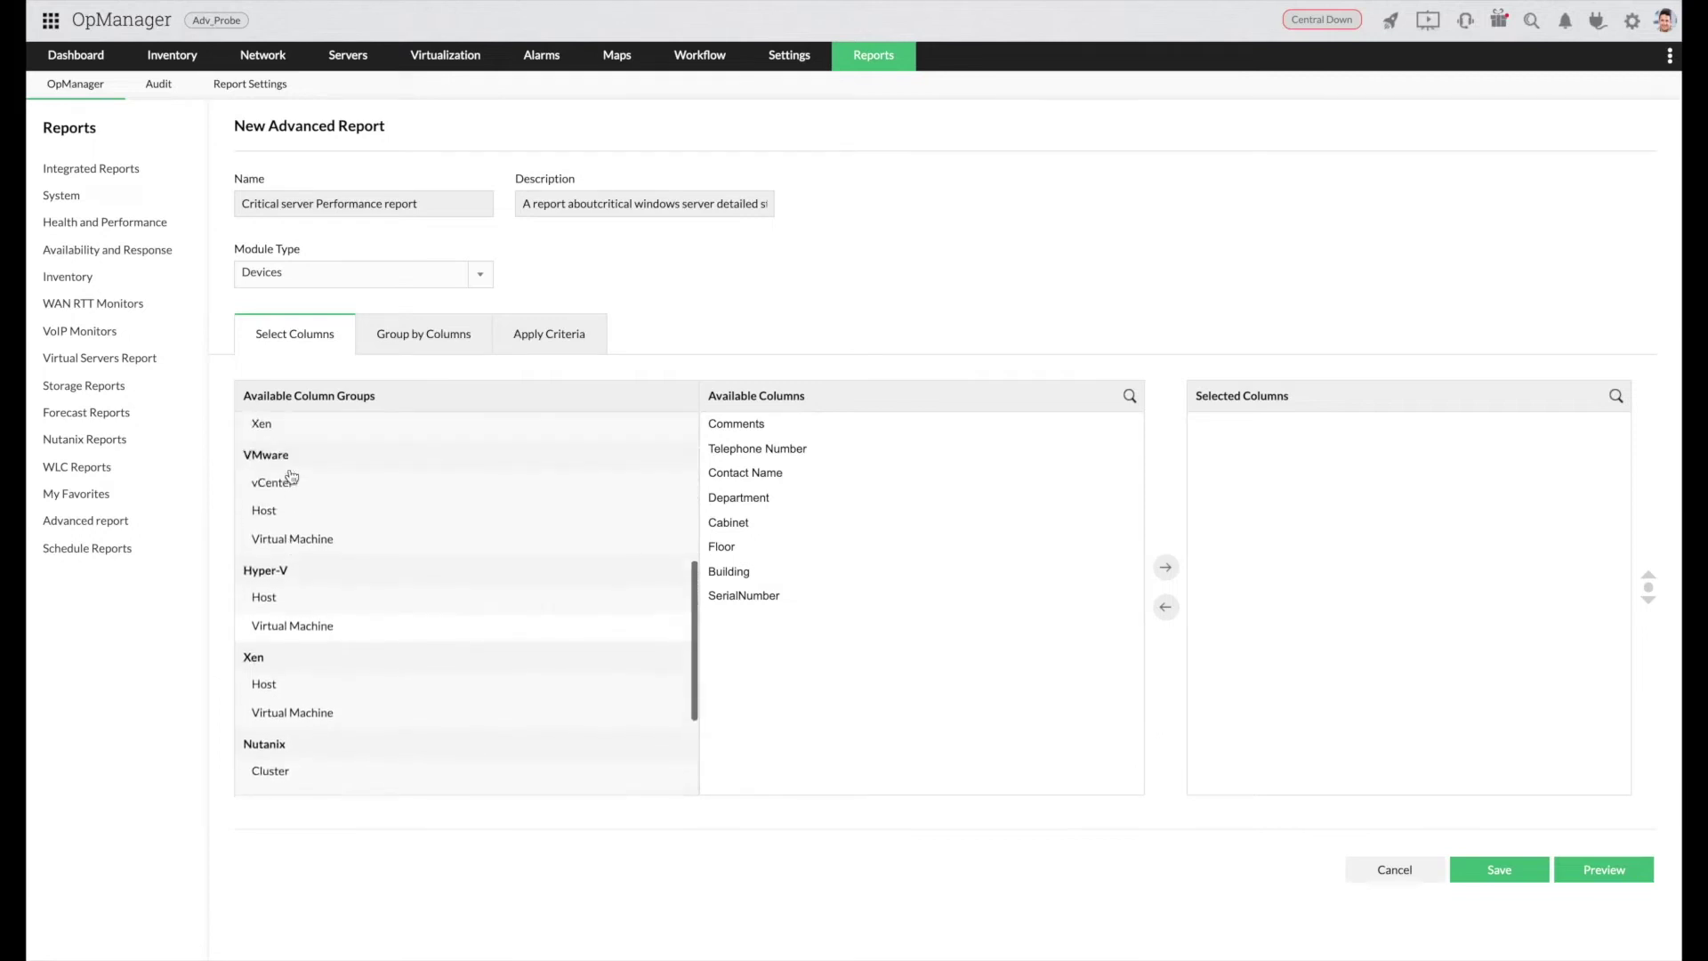
scroll(291, 476, up, 6)
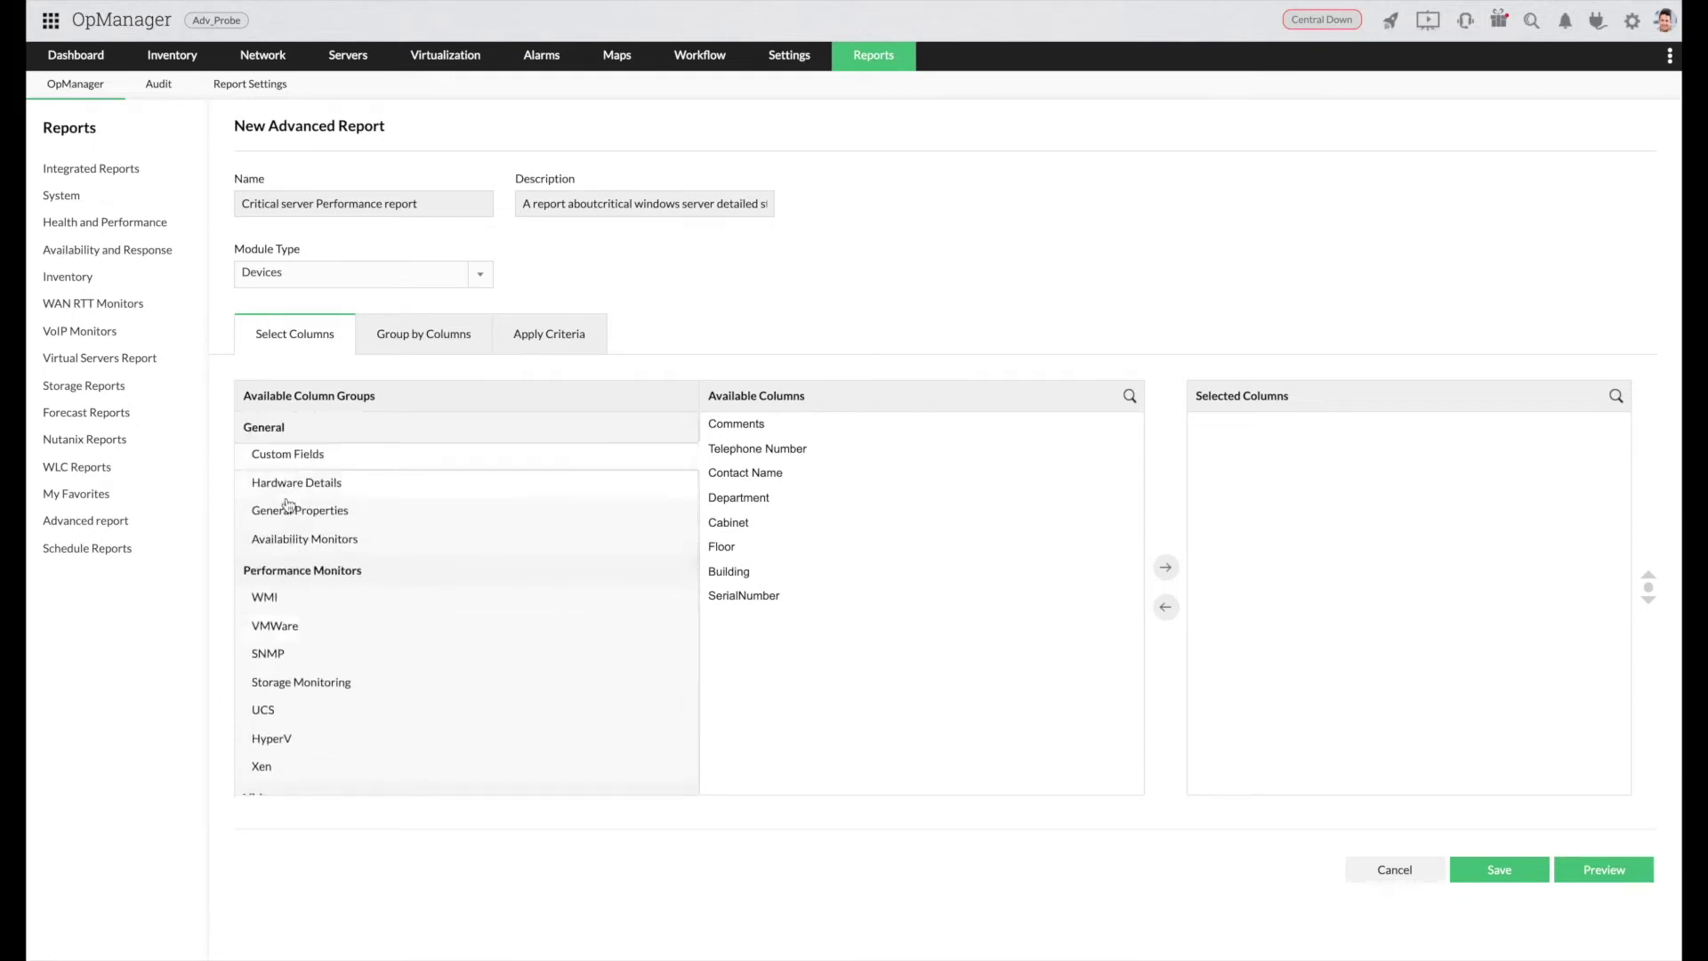
click(287, 513)
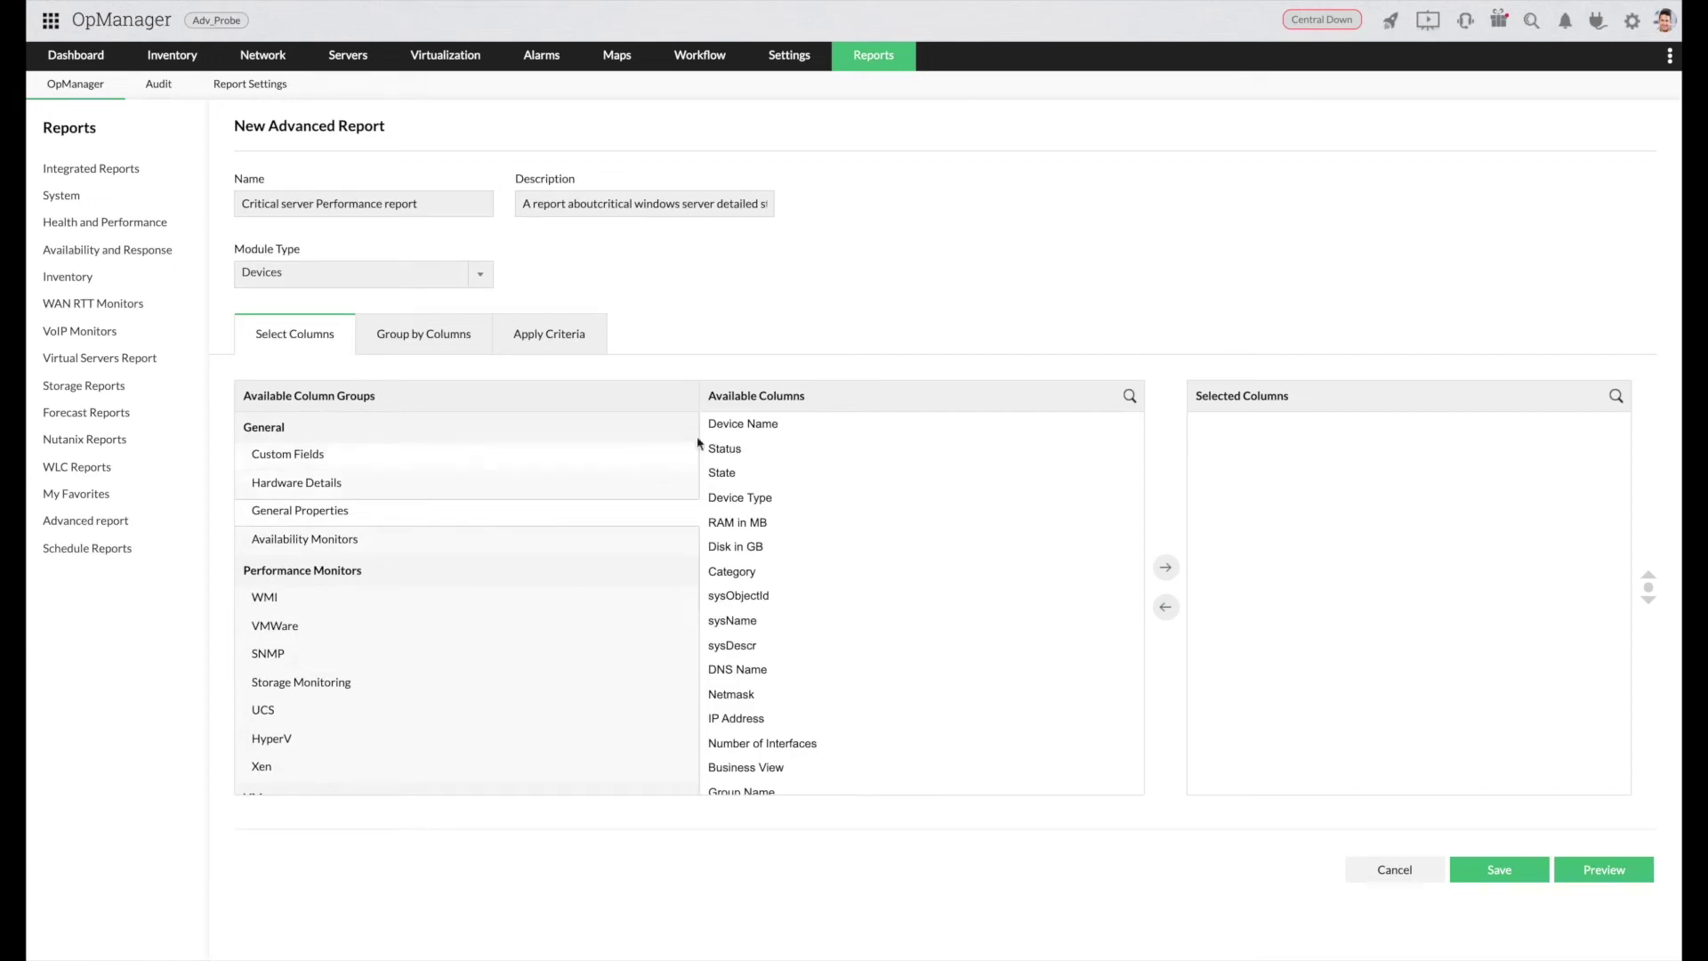
Add the Device Name, Status, Category and IP Address columns to Selected Columns
click(729, 426)
click(1166, 567)
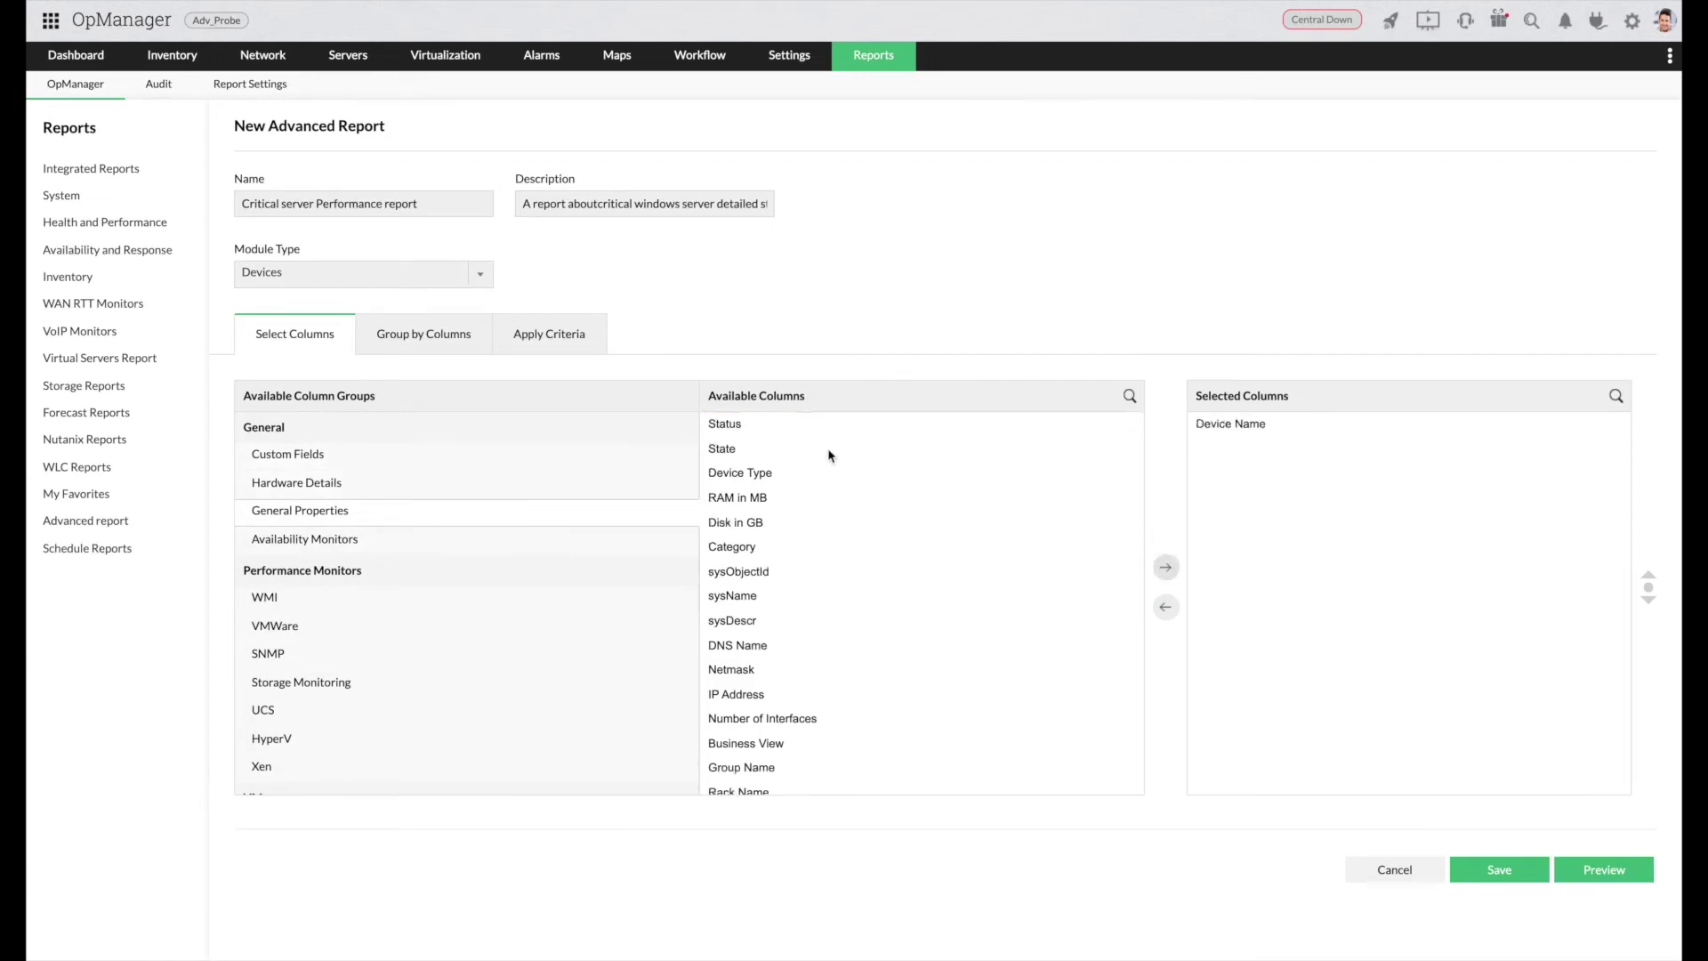
click(738, 426)
click(1165, 568)
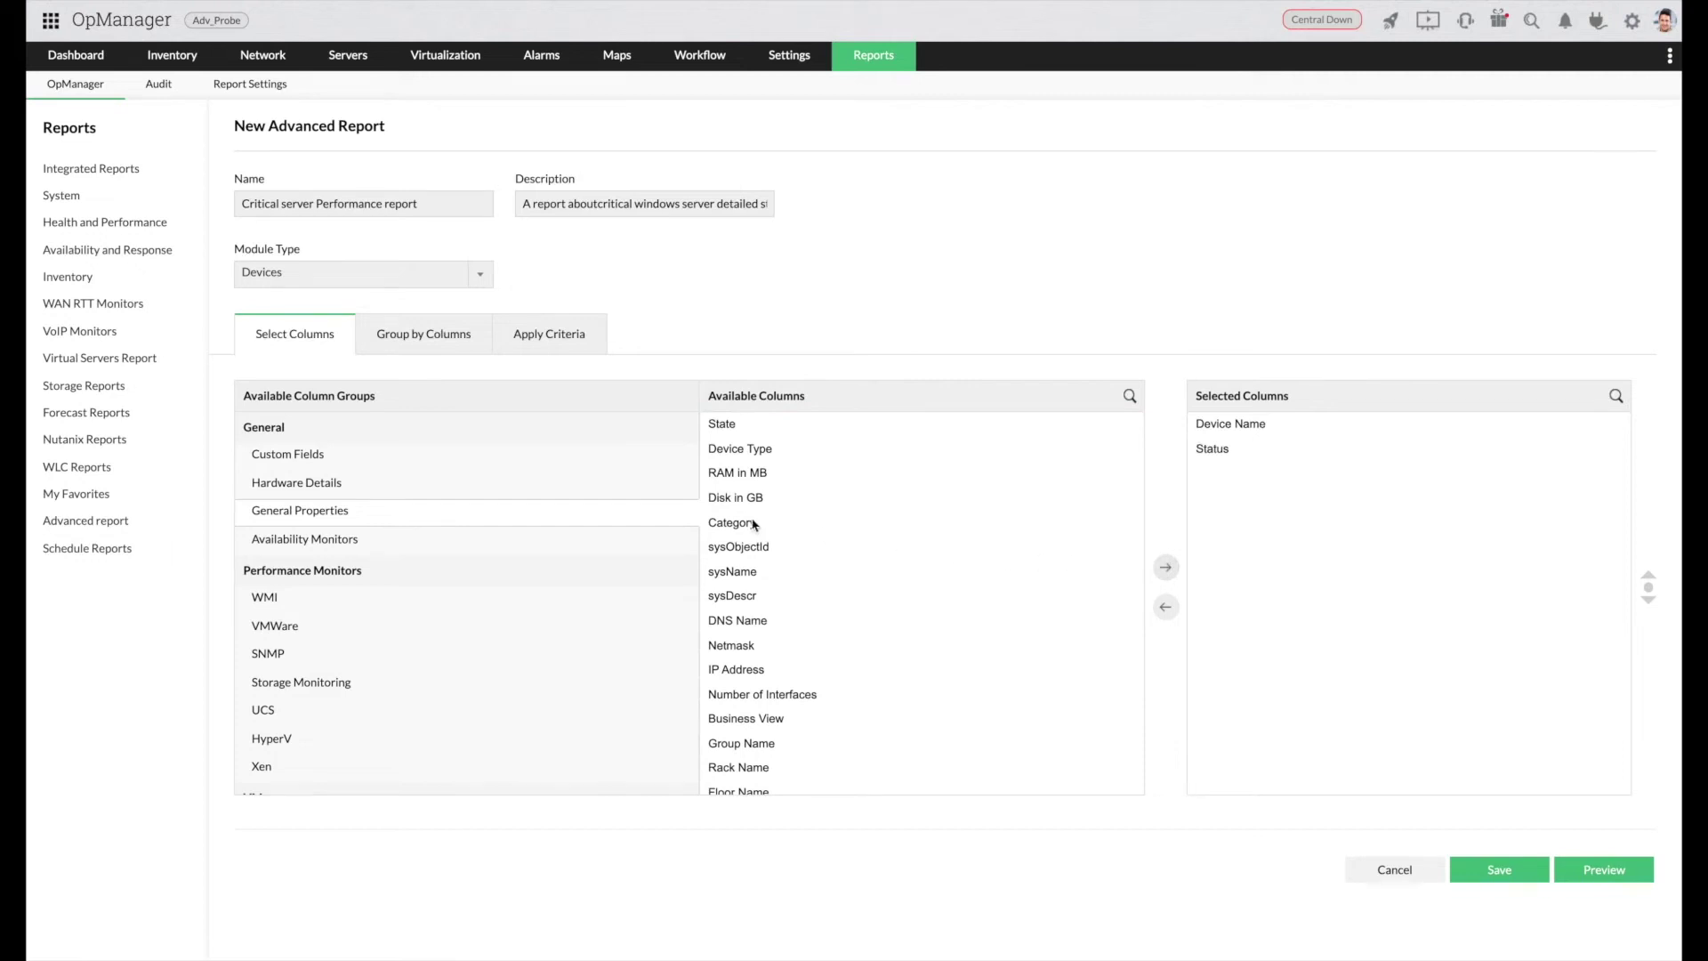
click(753, 524)
click(1162, 570)
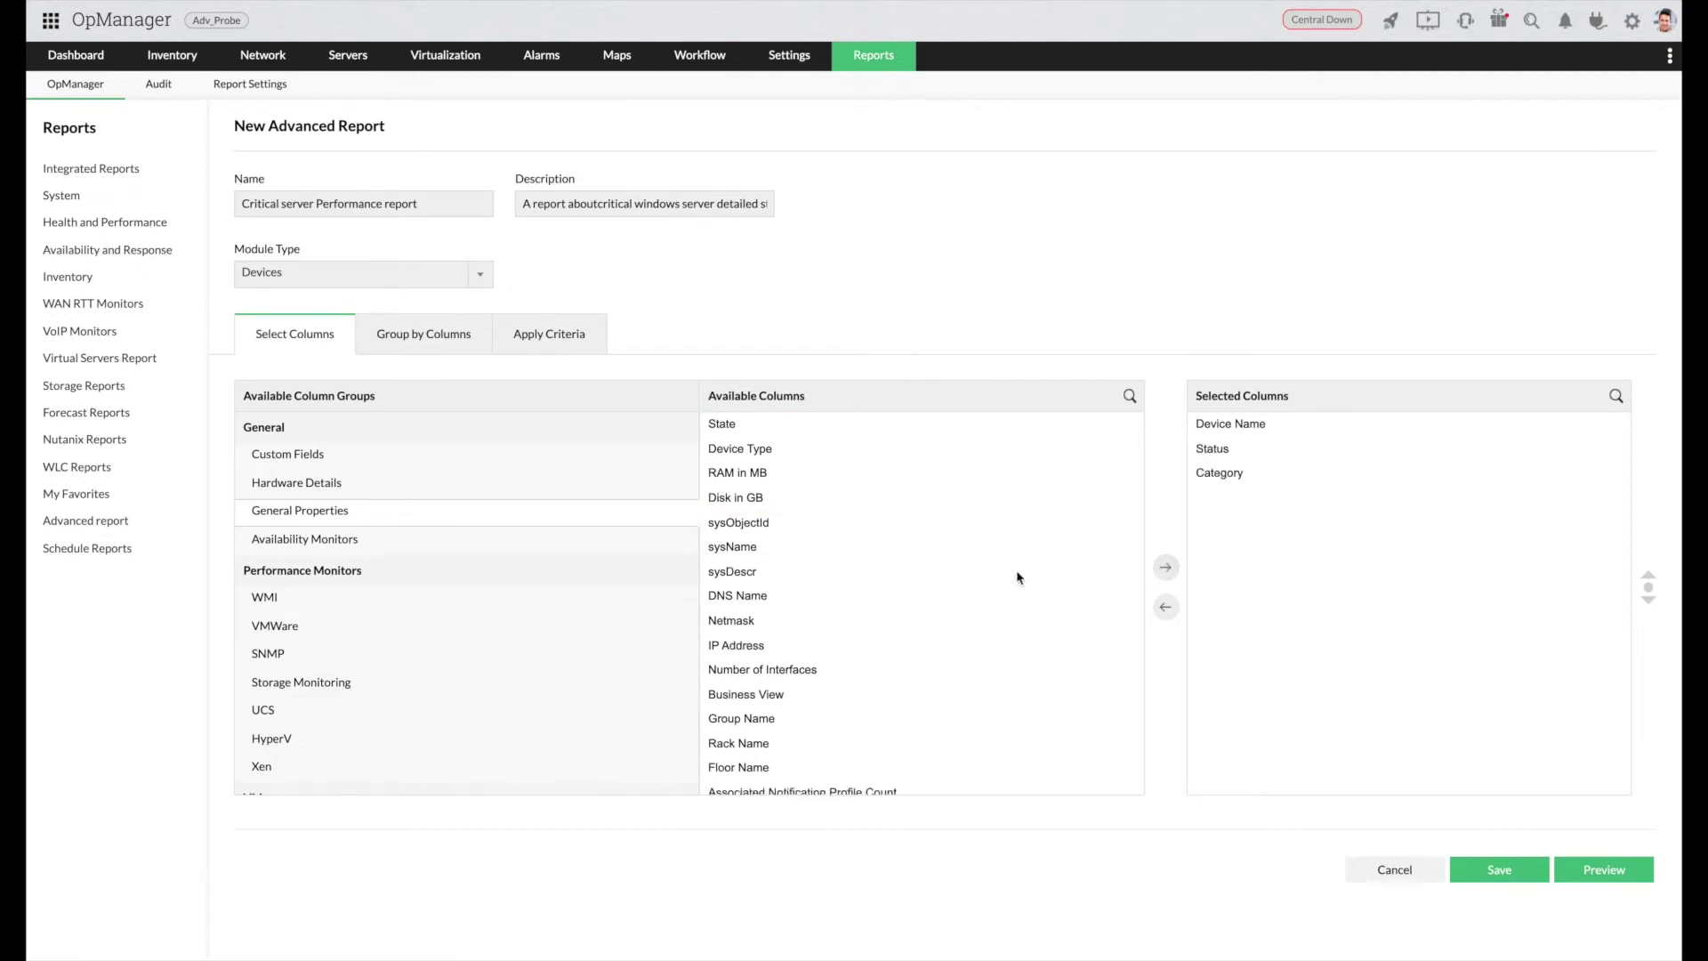
click(912, 644)
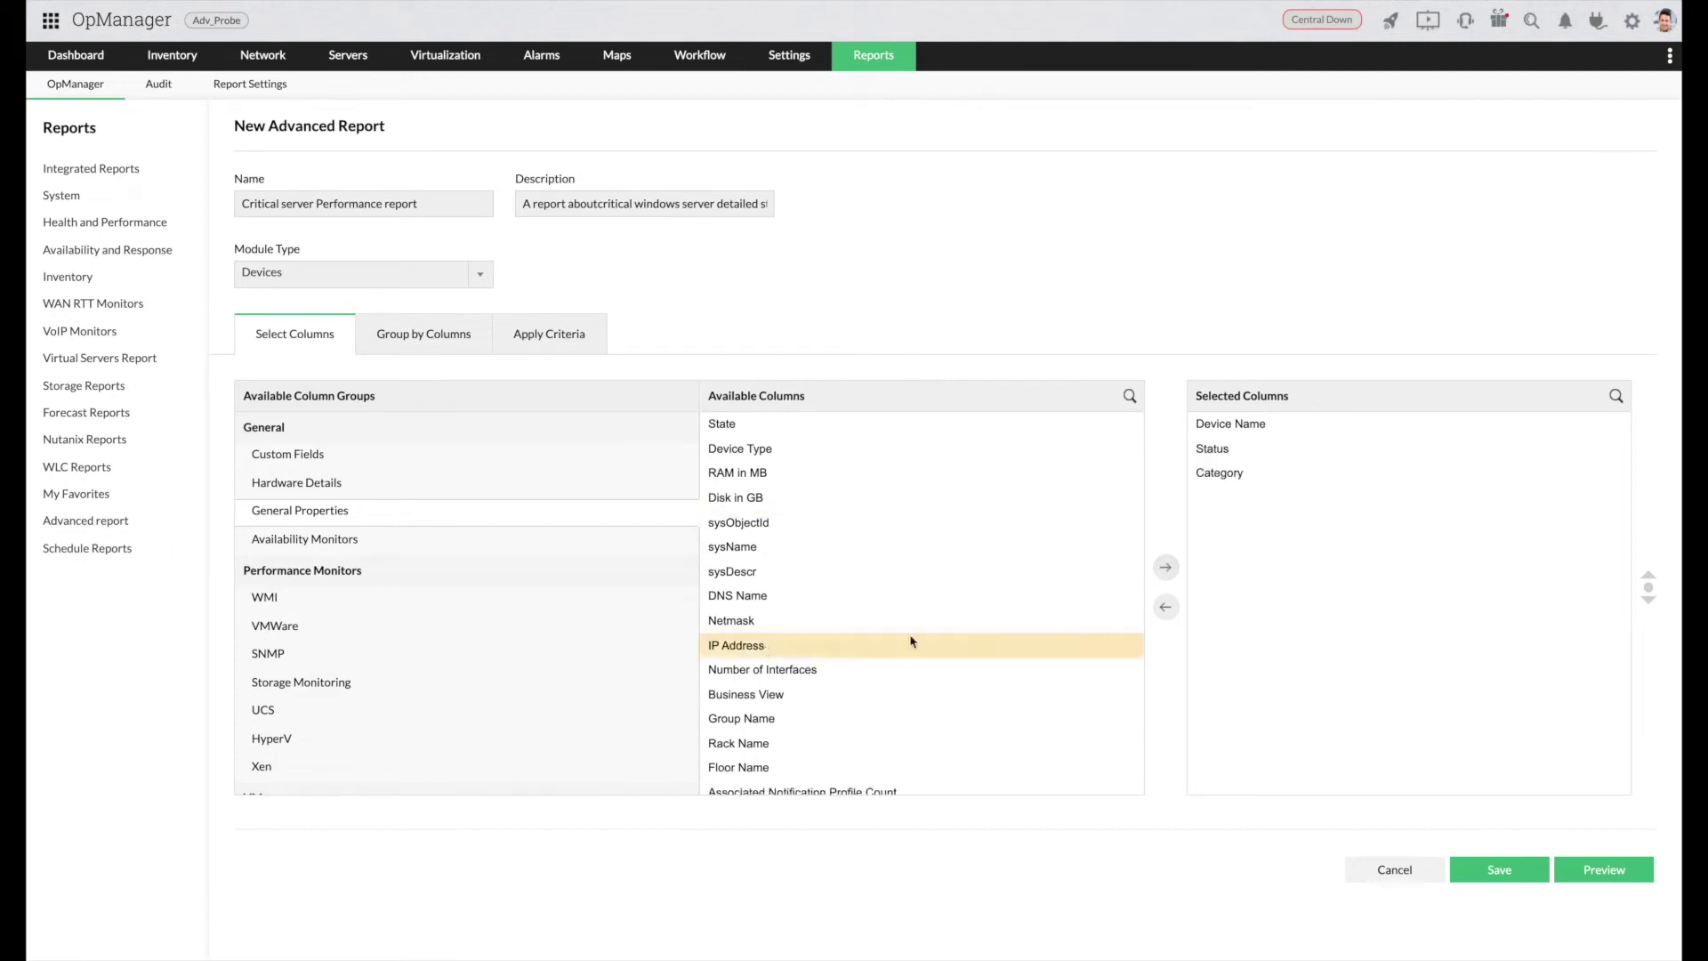
click(1166, 568)
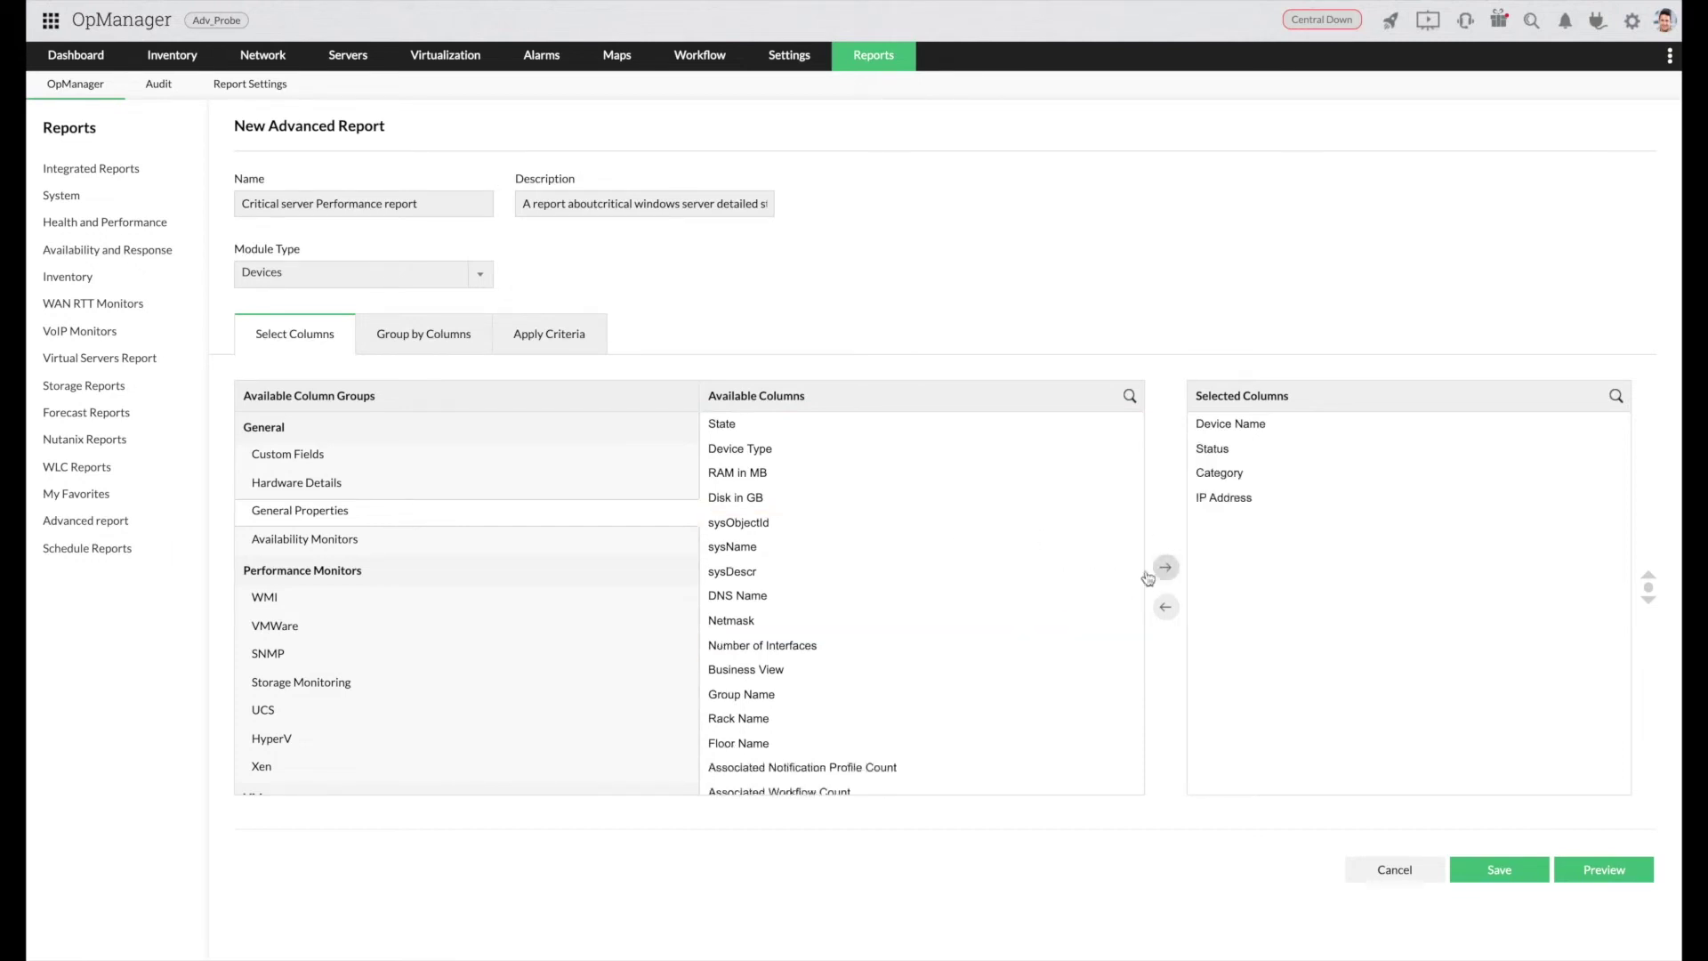
Add the SerialNumber custom field and the Availability (%) monitor column
click(360, 464)
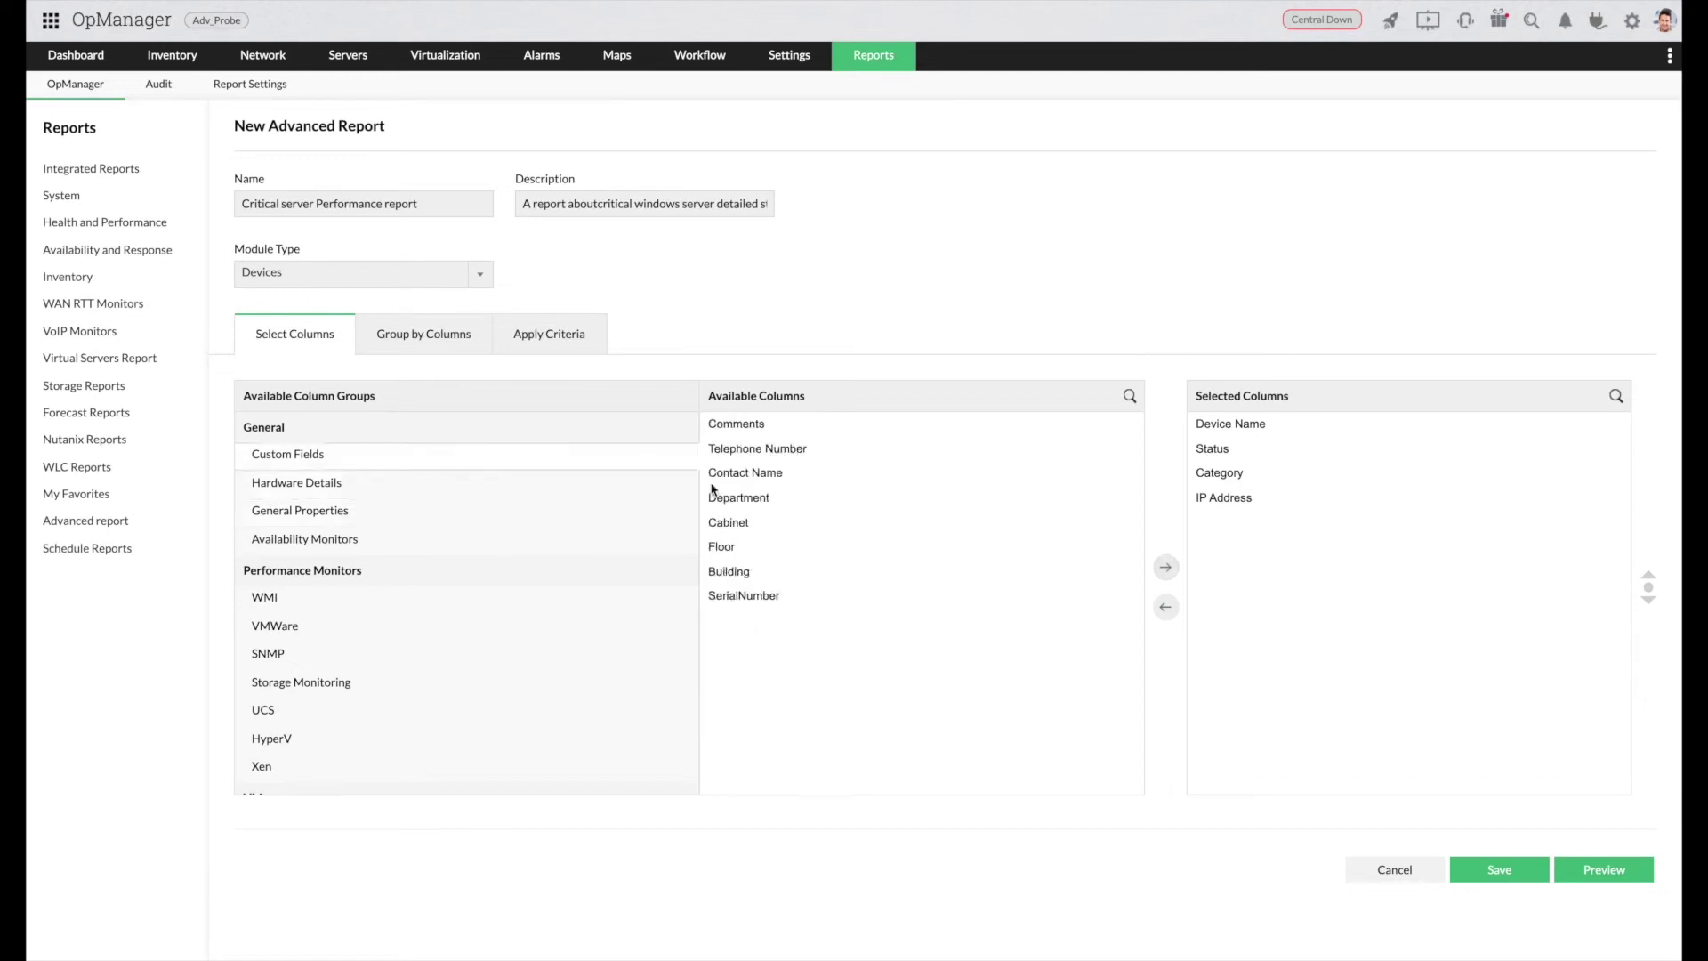
click(727, 597)
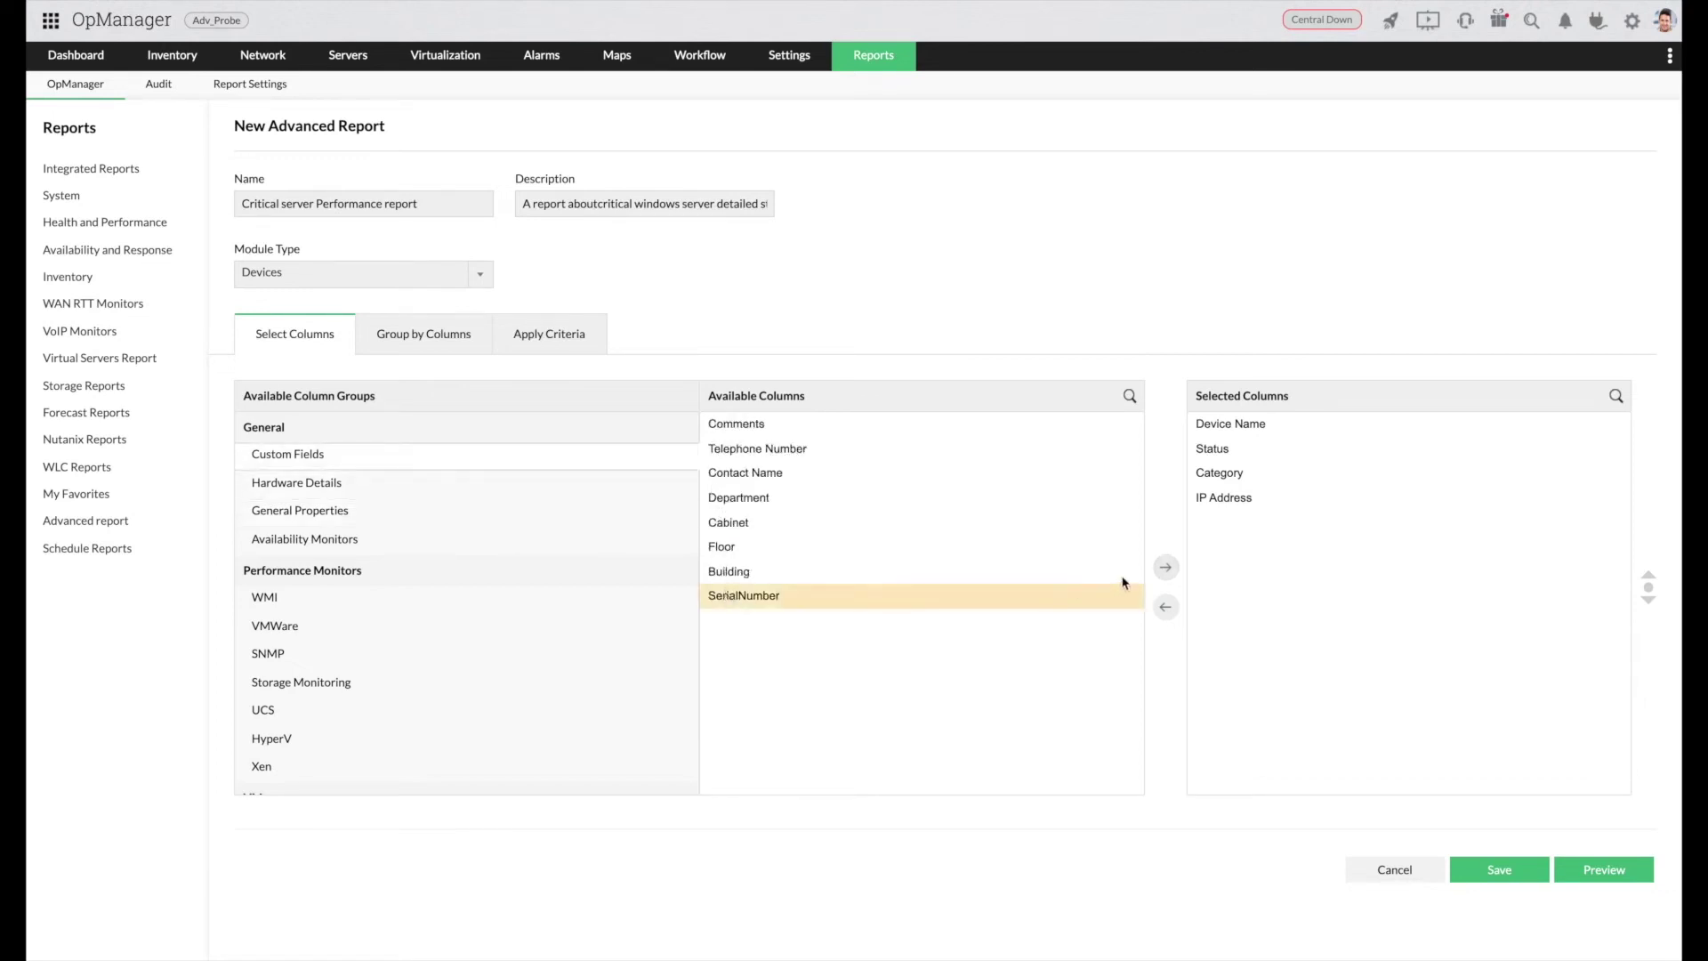
click(1166, 567)
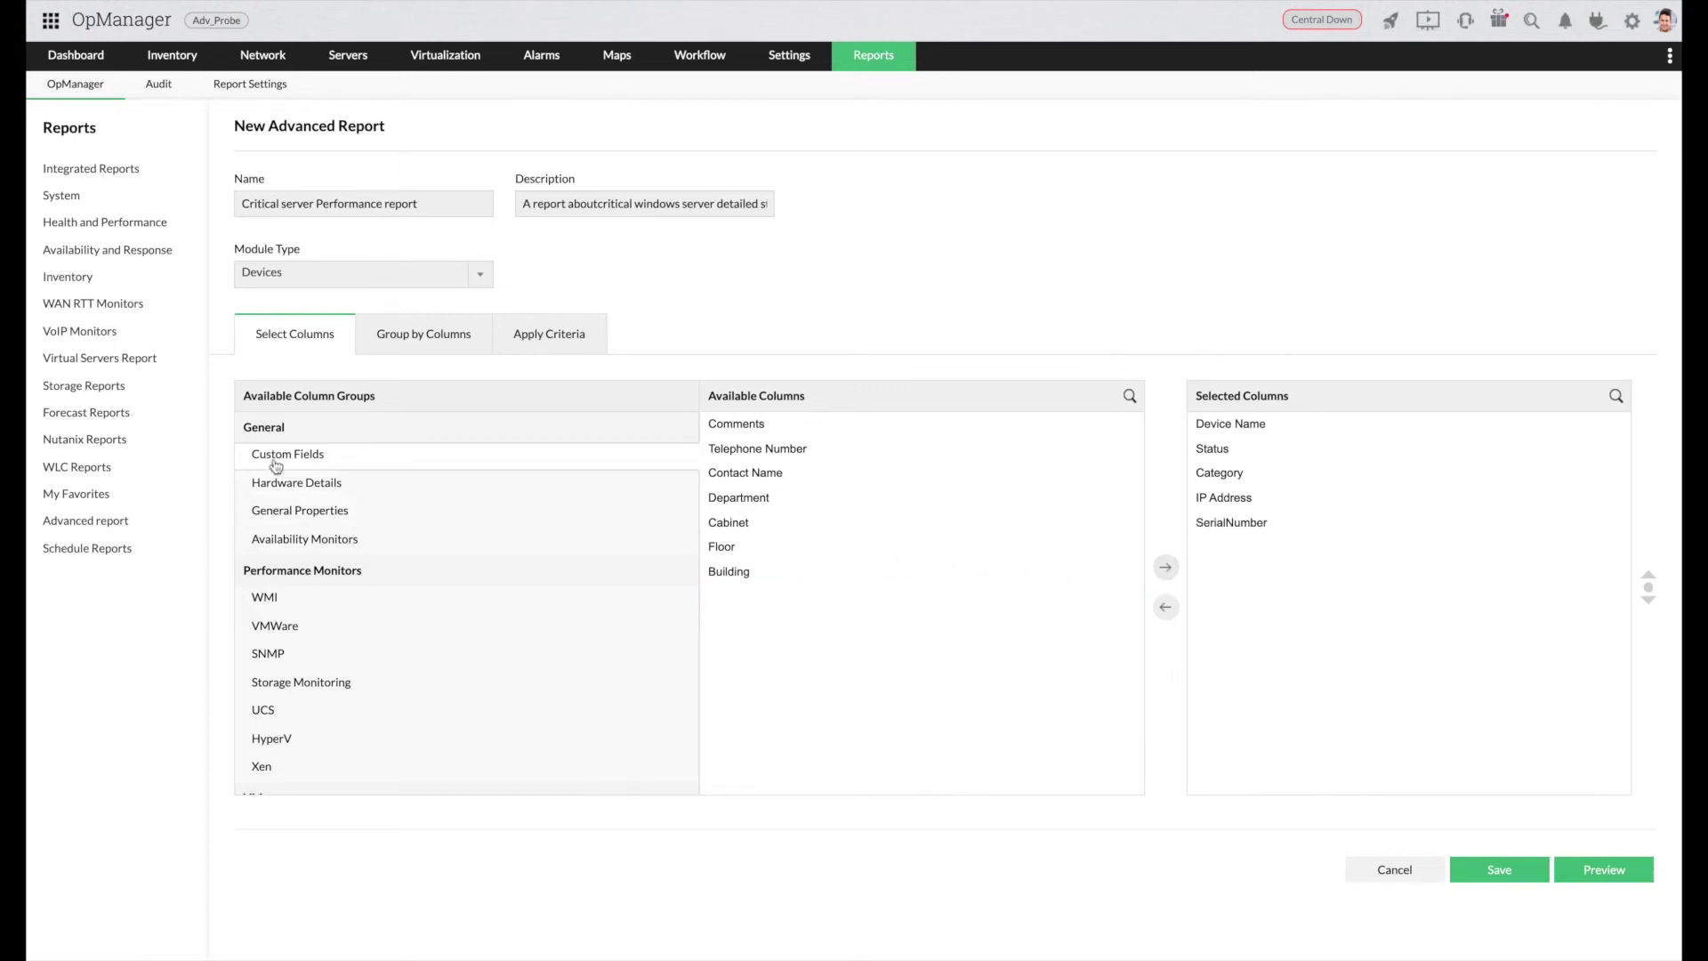
click(272, 542)
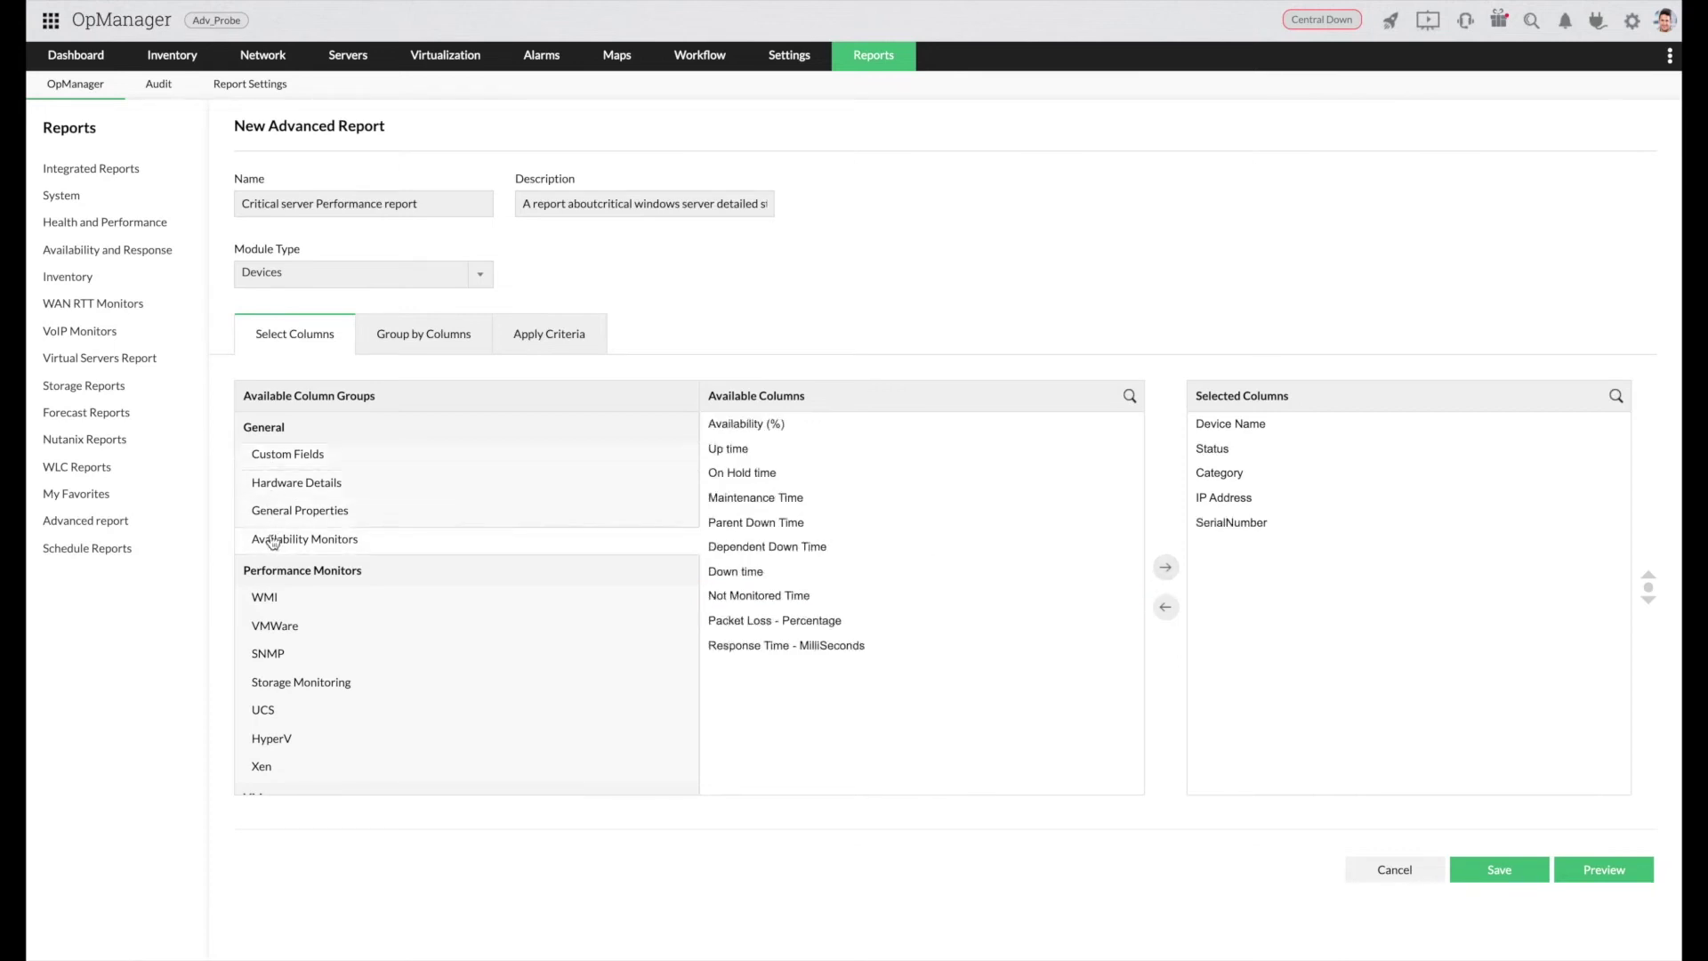
click(745, 429)
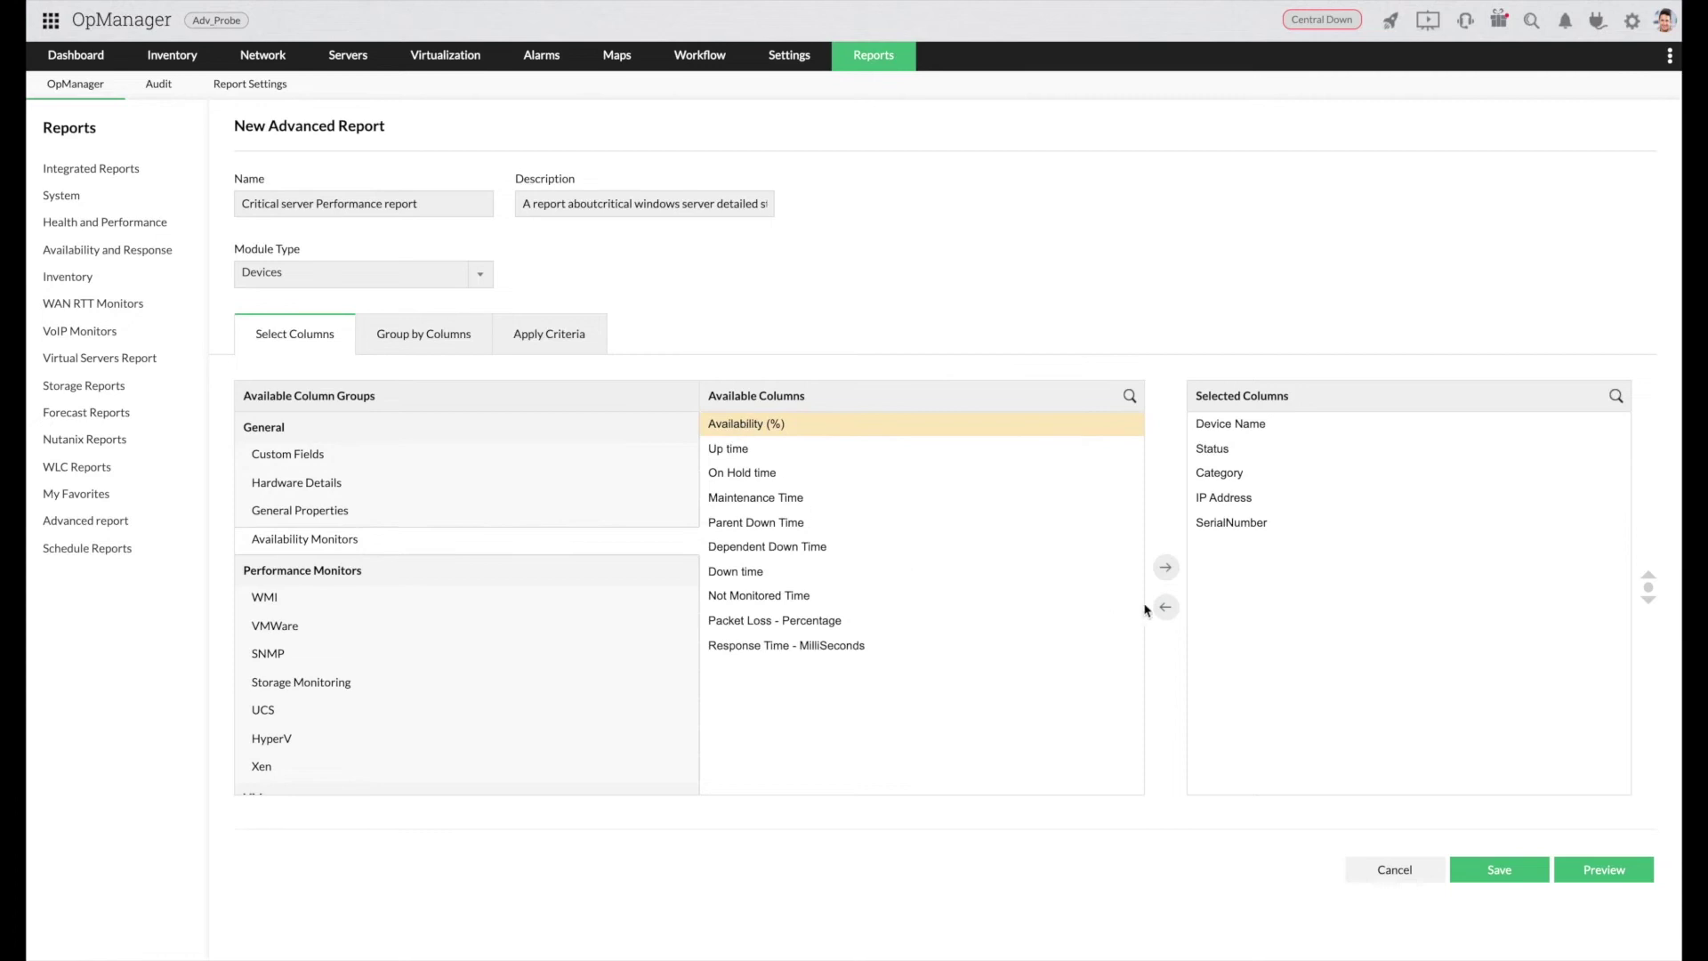
click(1167, 571)
Add the WMI CPU and Disk Utilization - Percentage columns to the report
scroll(285, 544, down, 1)
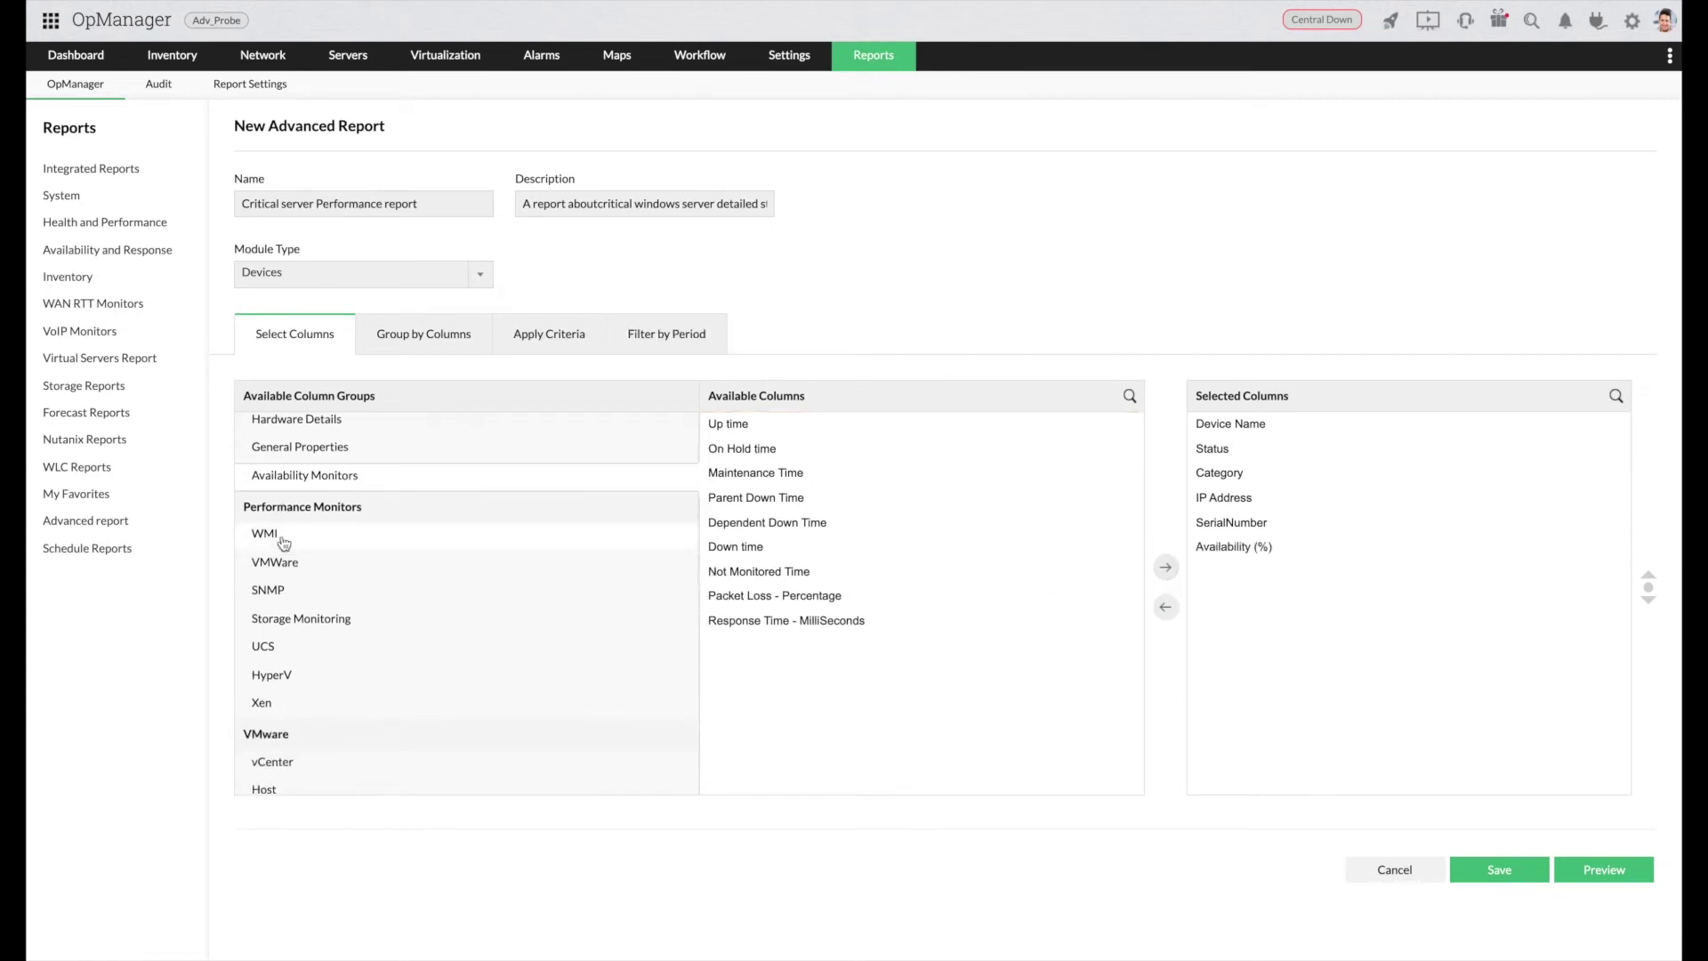
click(281, 537)
click(765, 694)
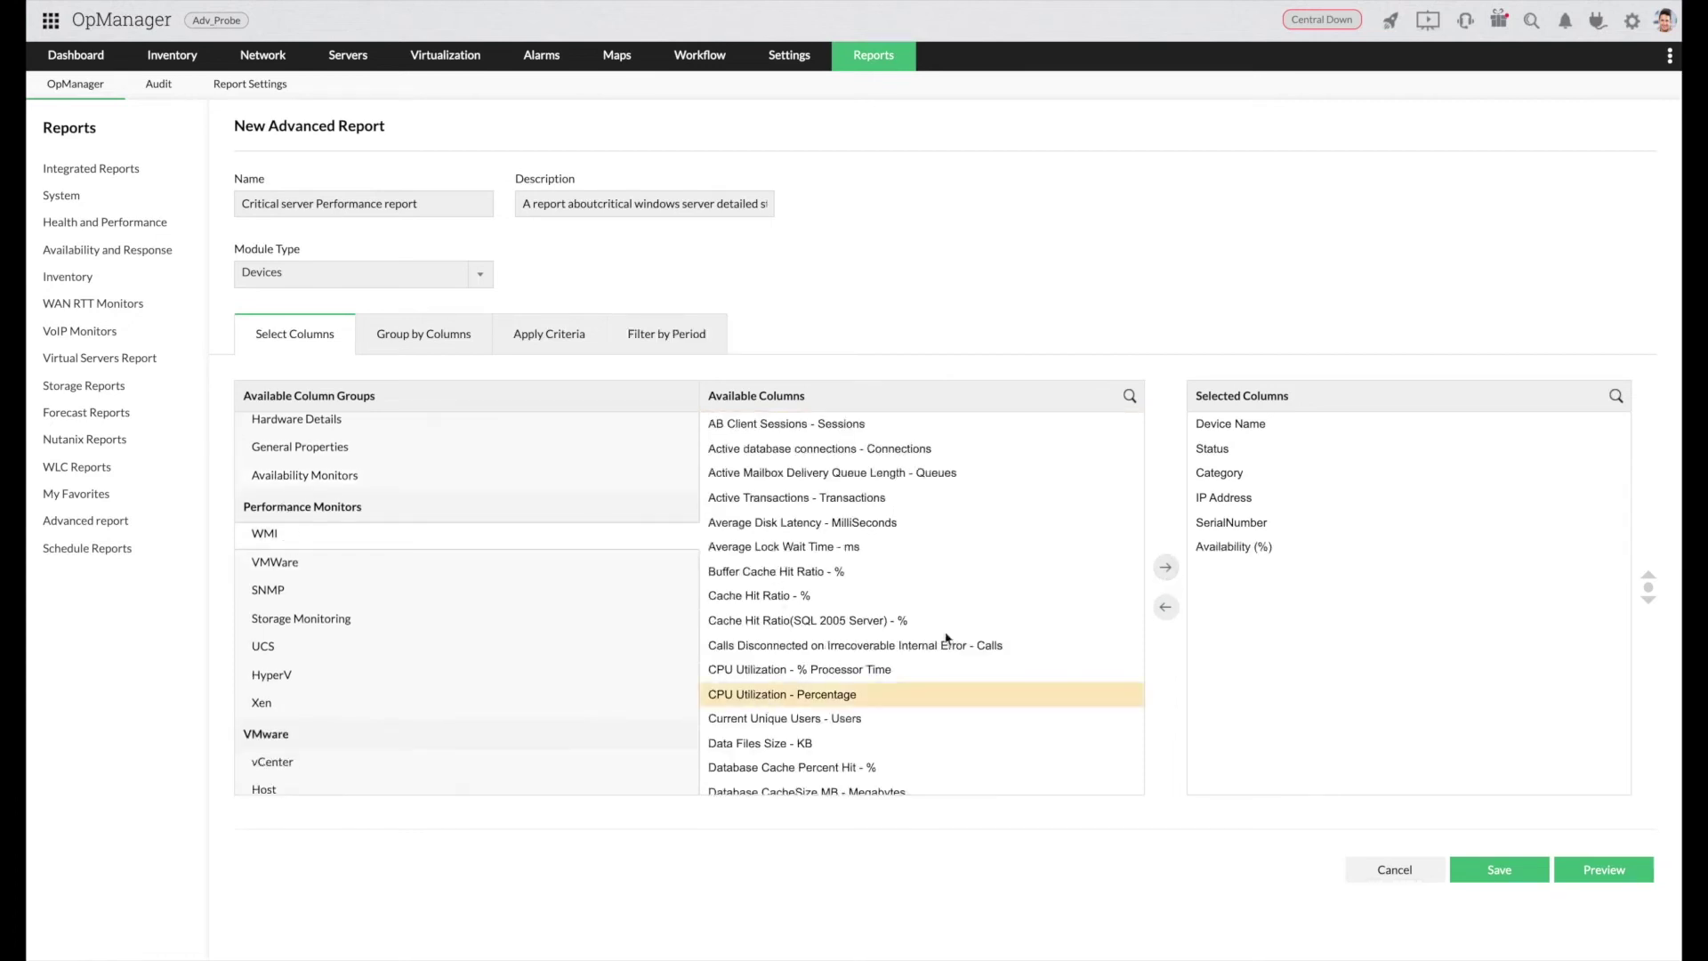
click(1165, 567)
scroll(820, 655, down, 3)
scroll(817, 660, down, 3)
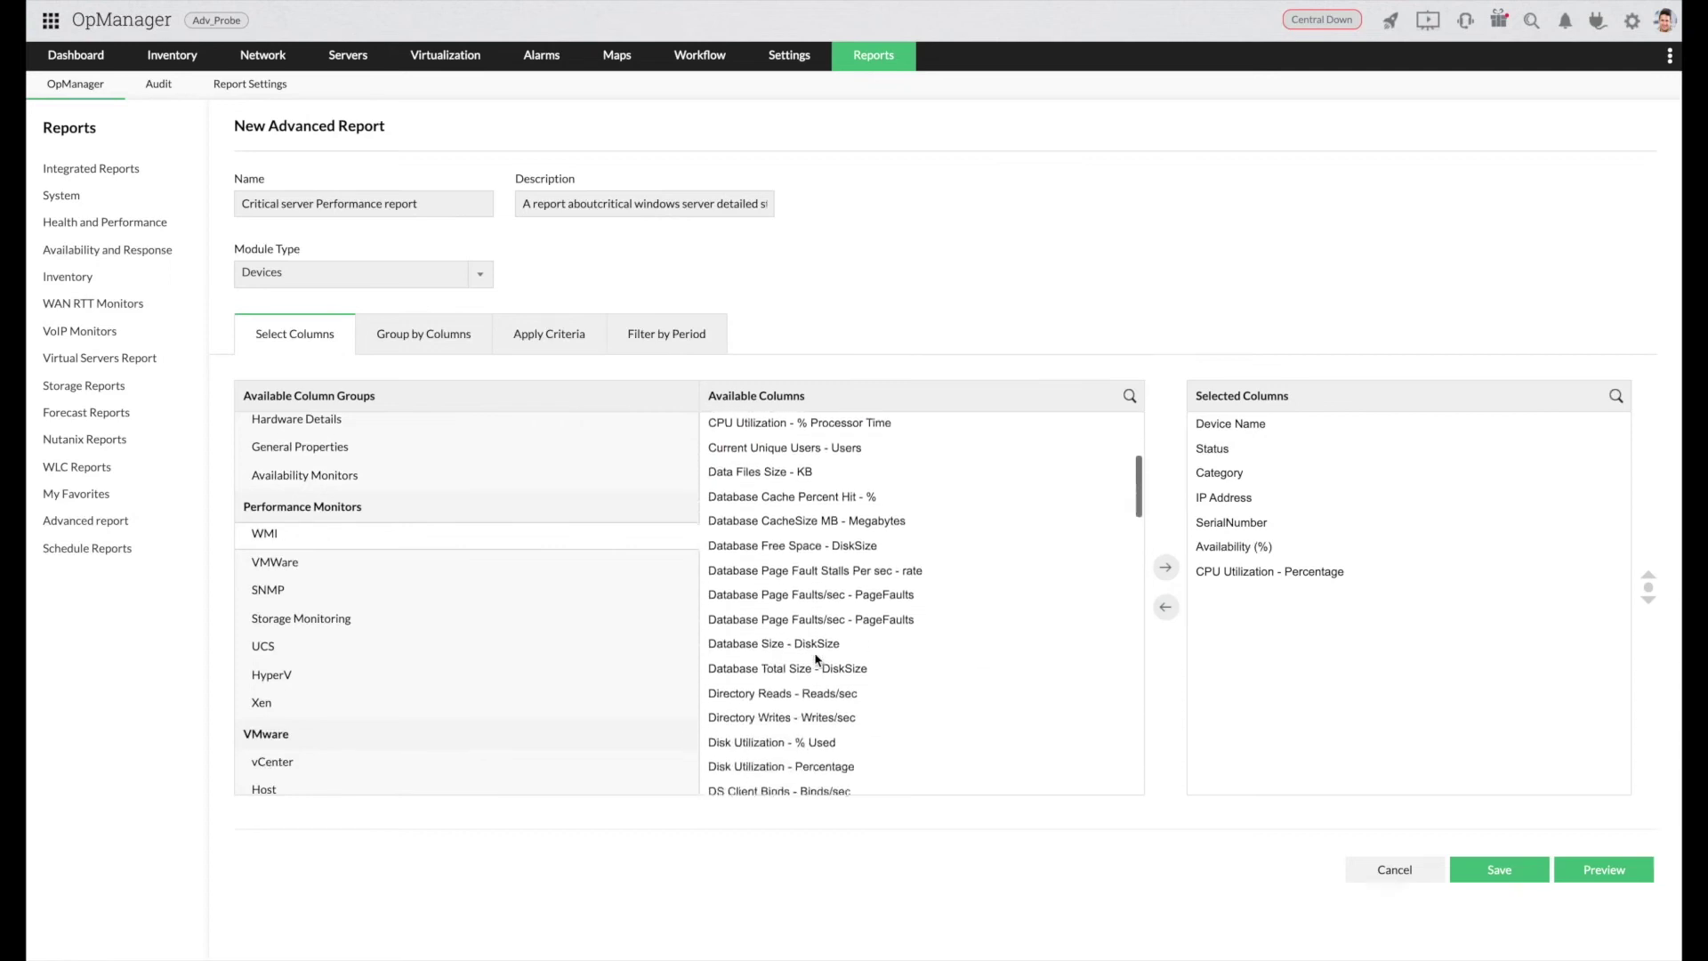
click(817, 662)
click(1165, 569)
Add the WMI Memory Utilization - Percentage column to the report
scroll(828, 654, down, 5)
scroll(827, 654, down, 3)
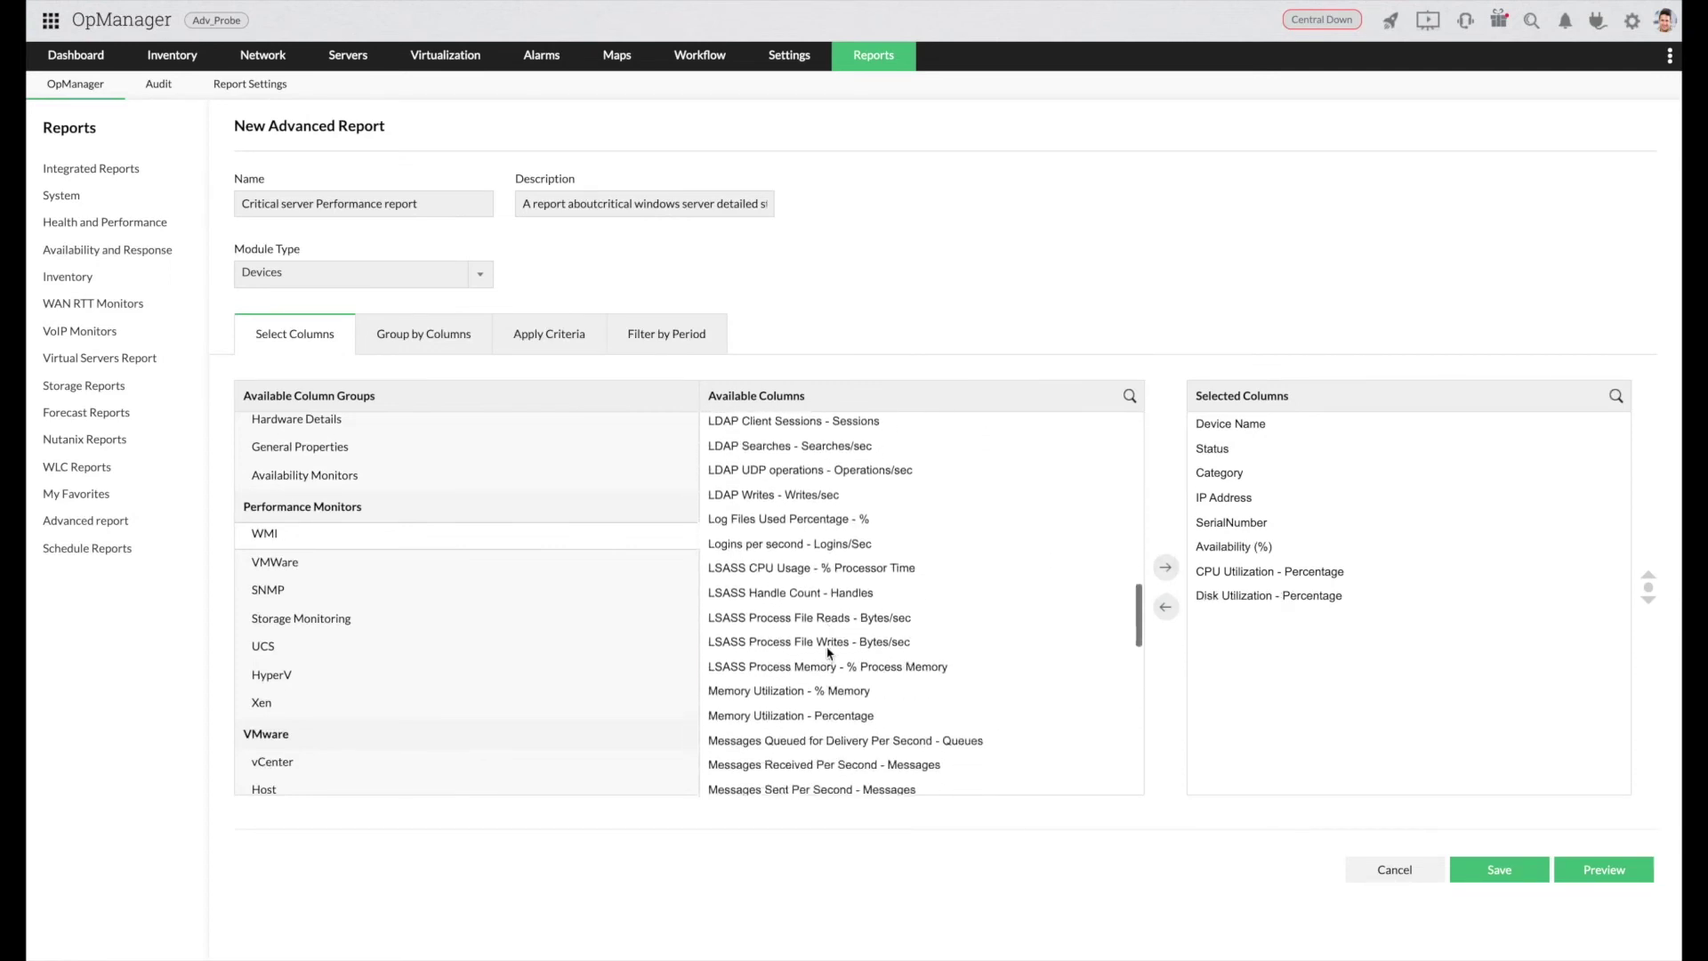
click(812, 696)
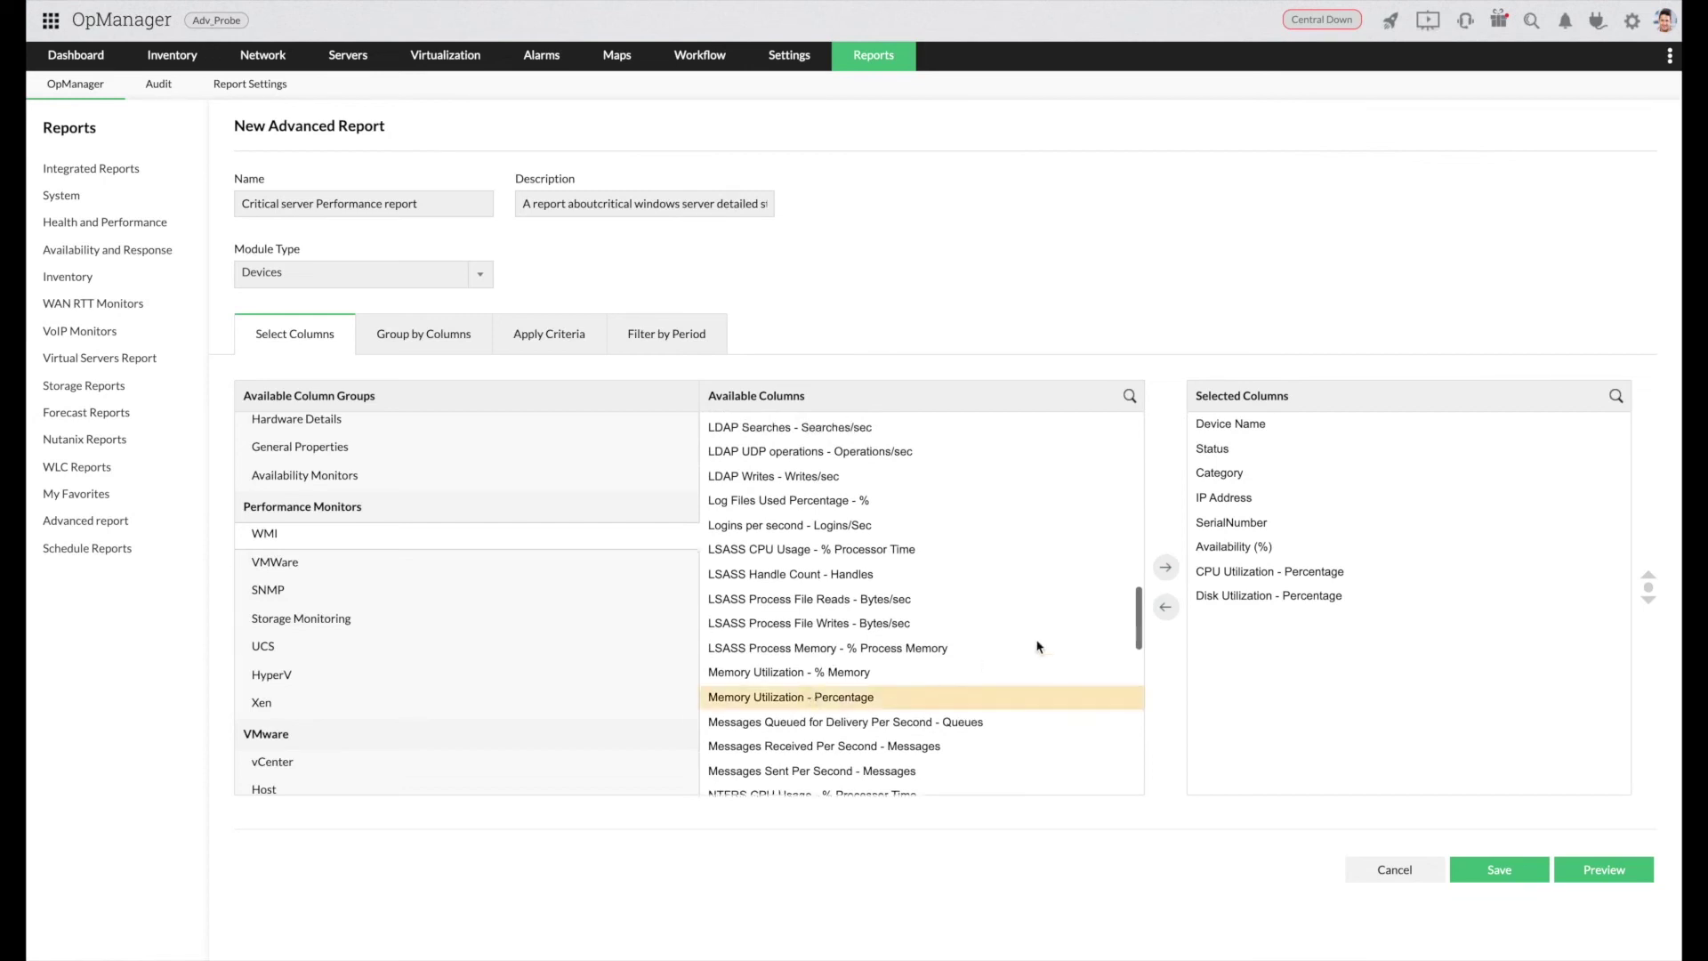
click(1166, 569)
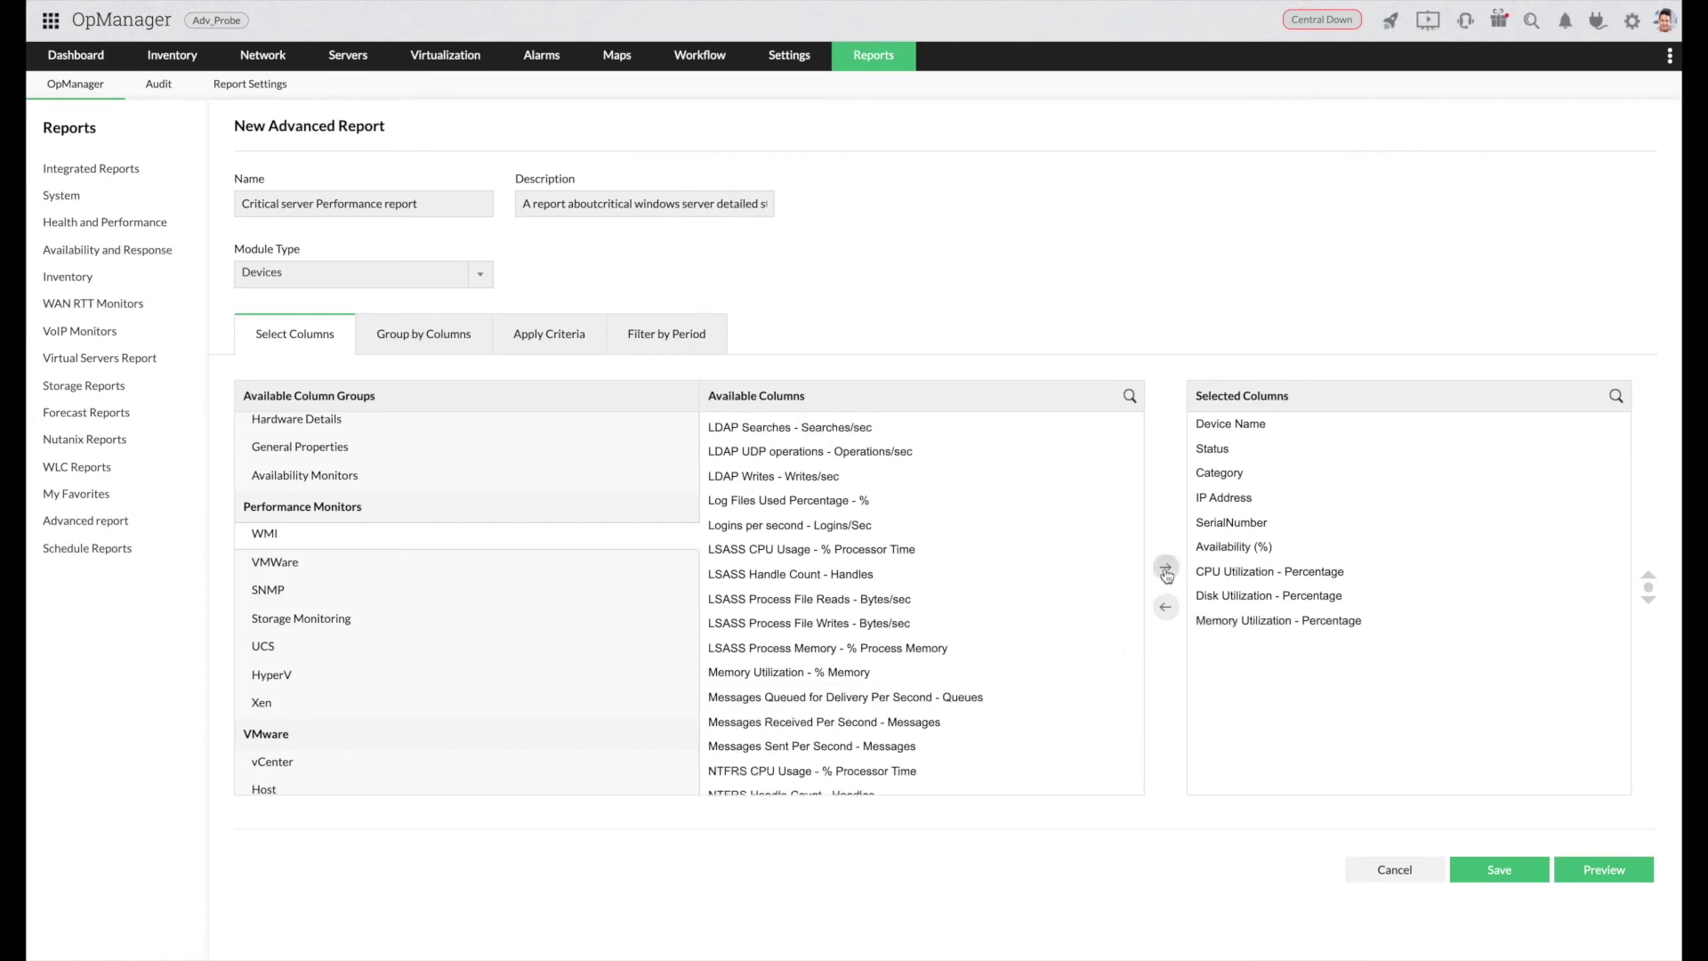
click(411, 345)
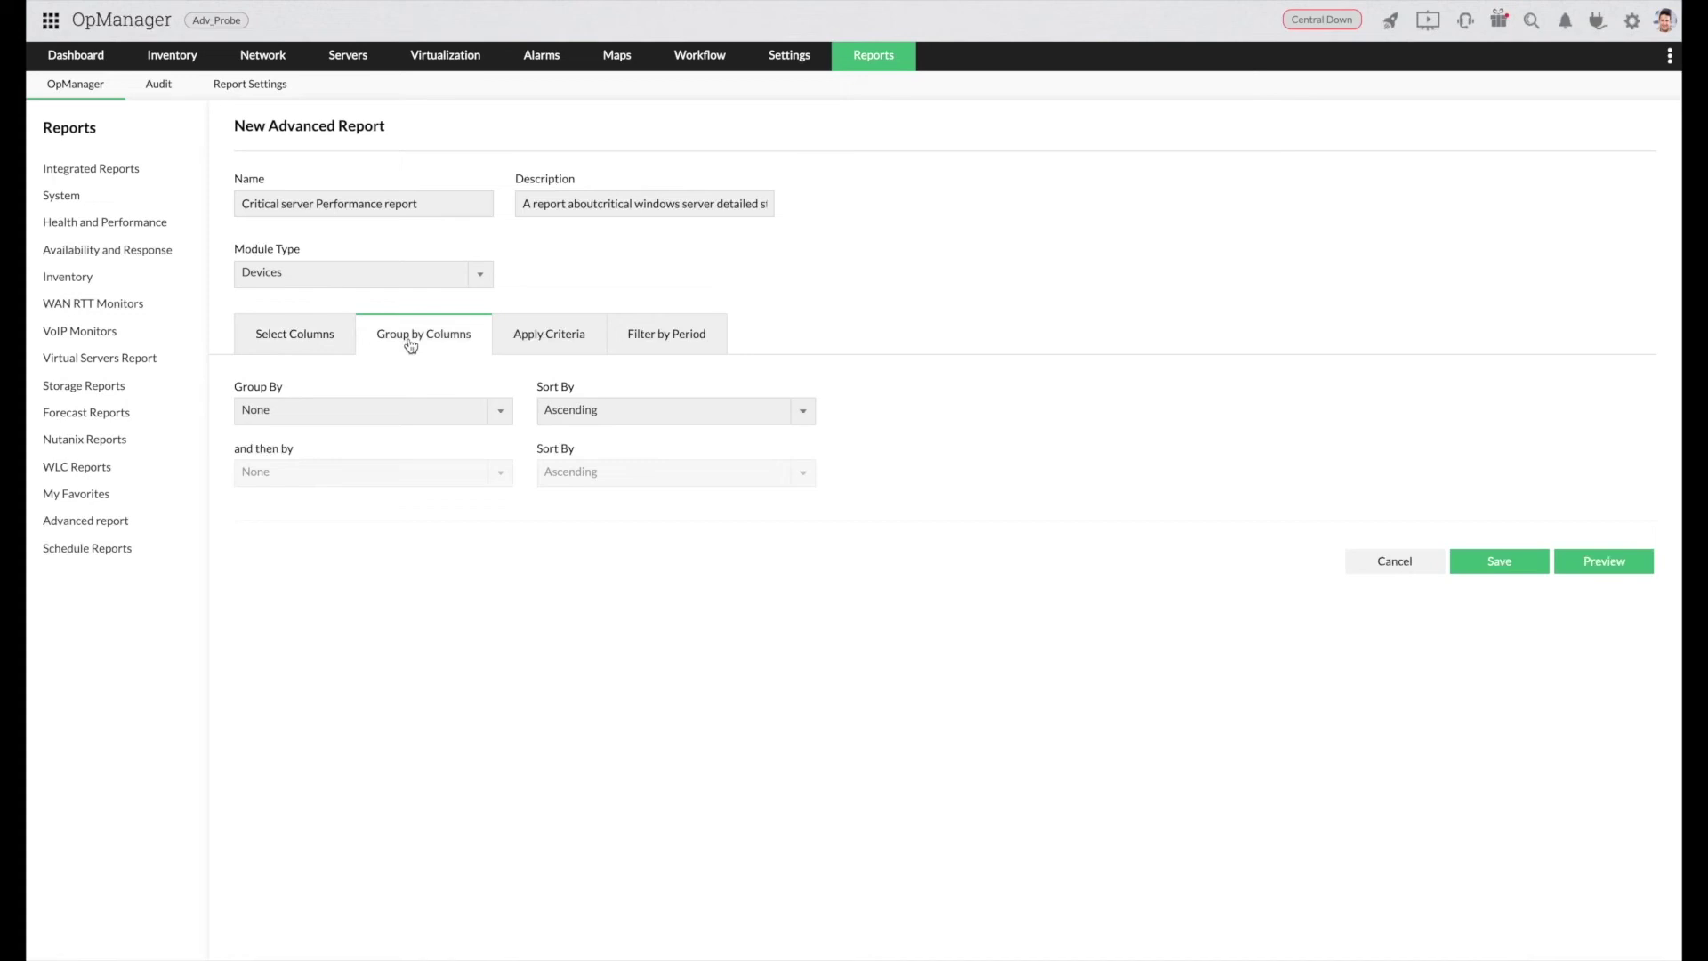
Group the report by Device Name, then by Status
click(385, 411)
click(369, 463)
click(365, 472)
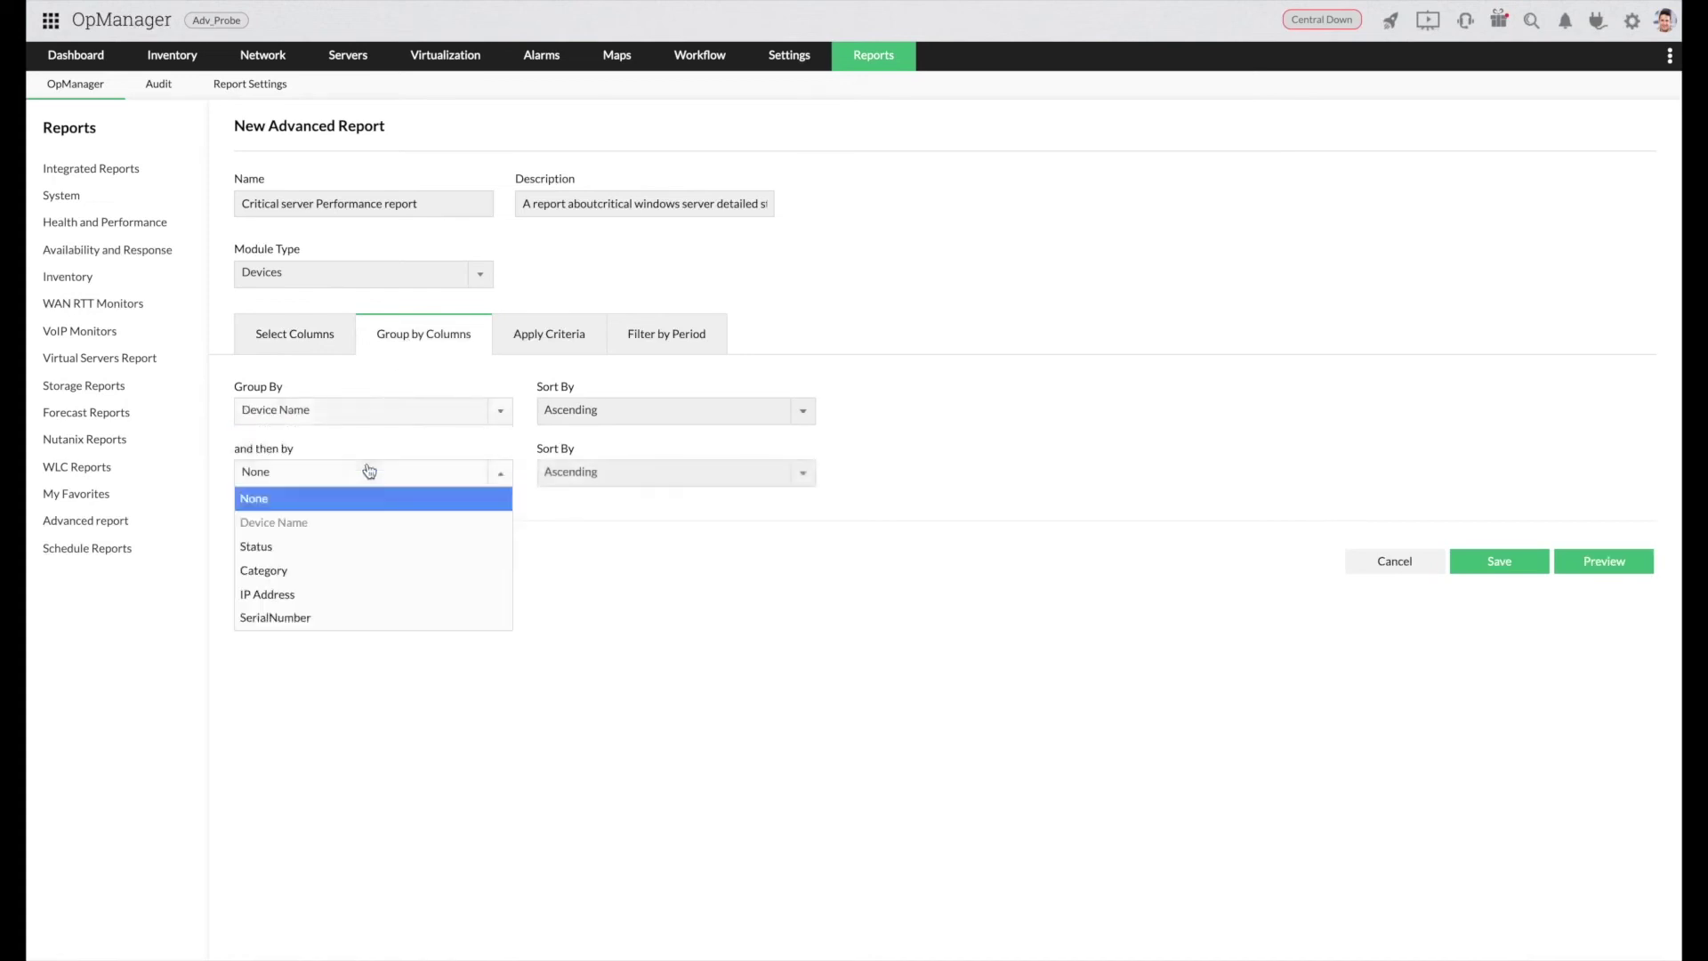
click(352, 543)
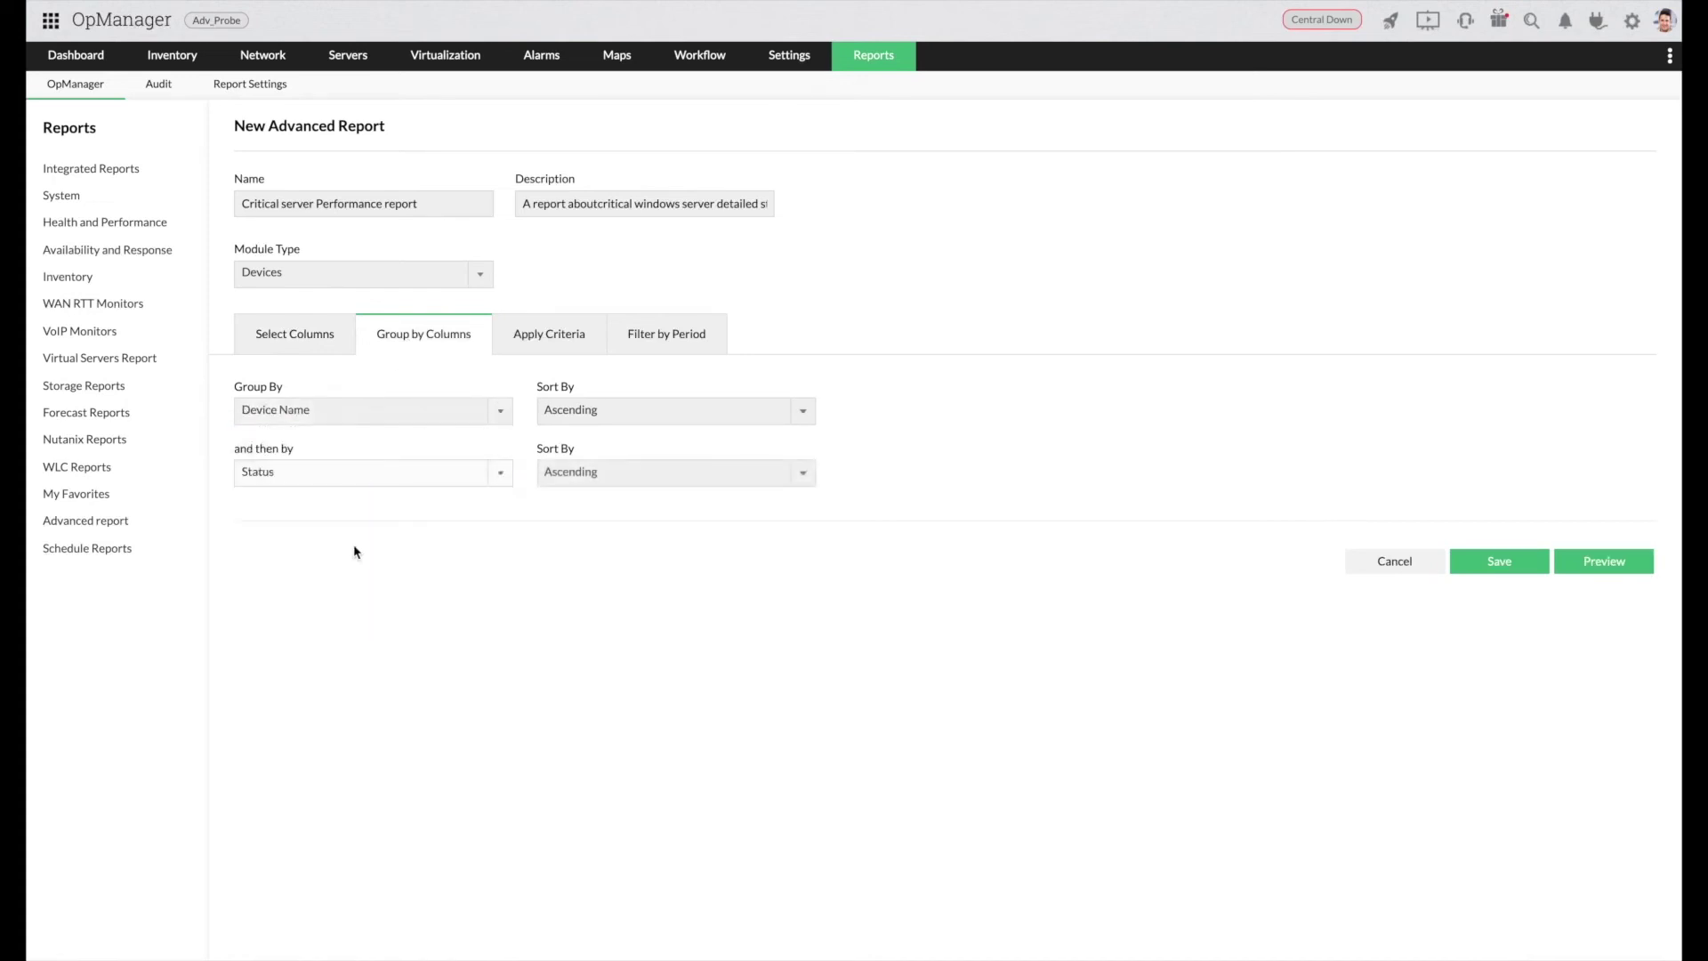
Add a filter criterion: Device Type contains 'Windows'
click(537, 343)
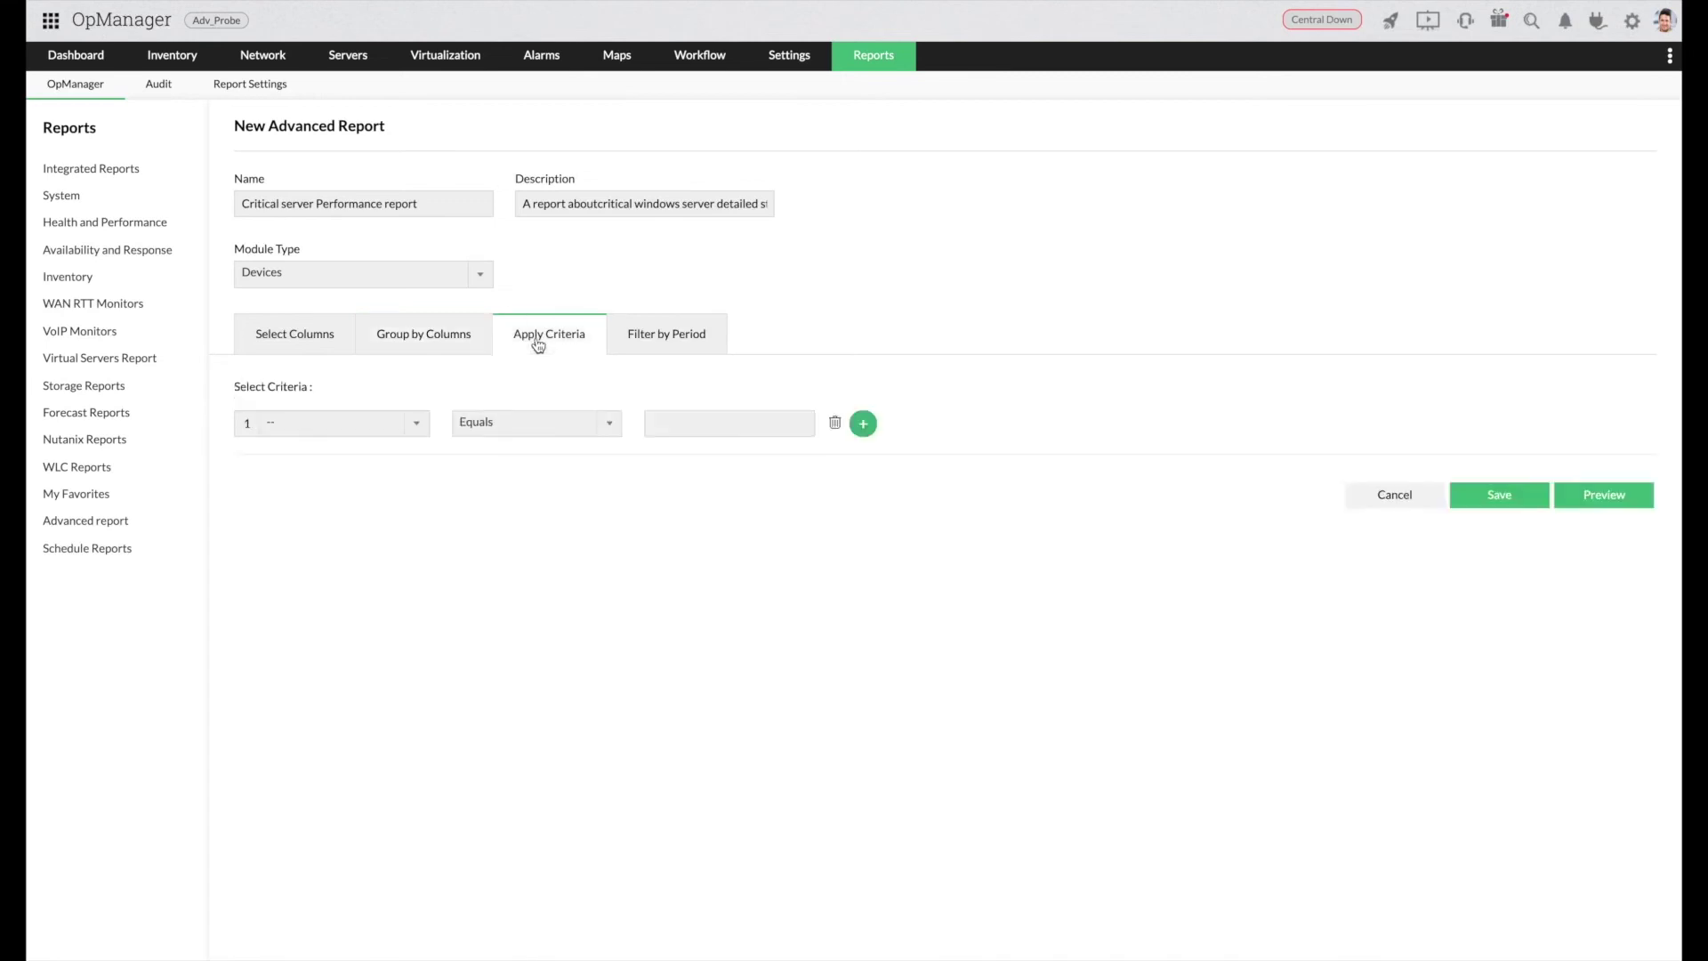
click(412, 425)
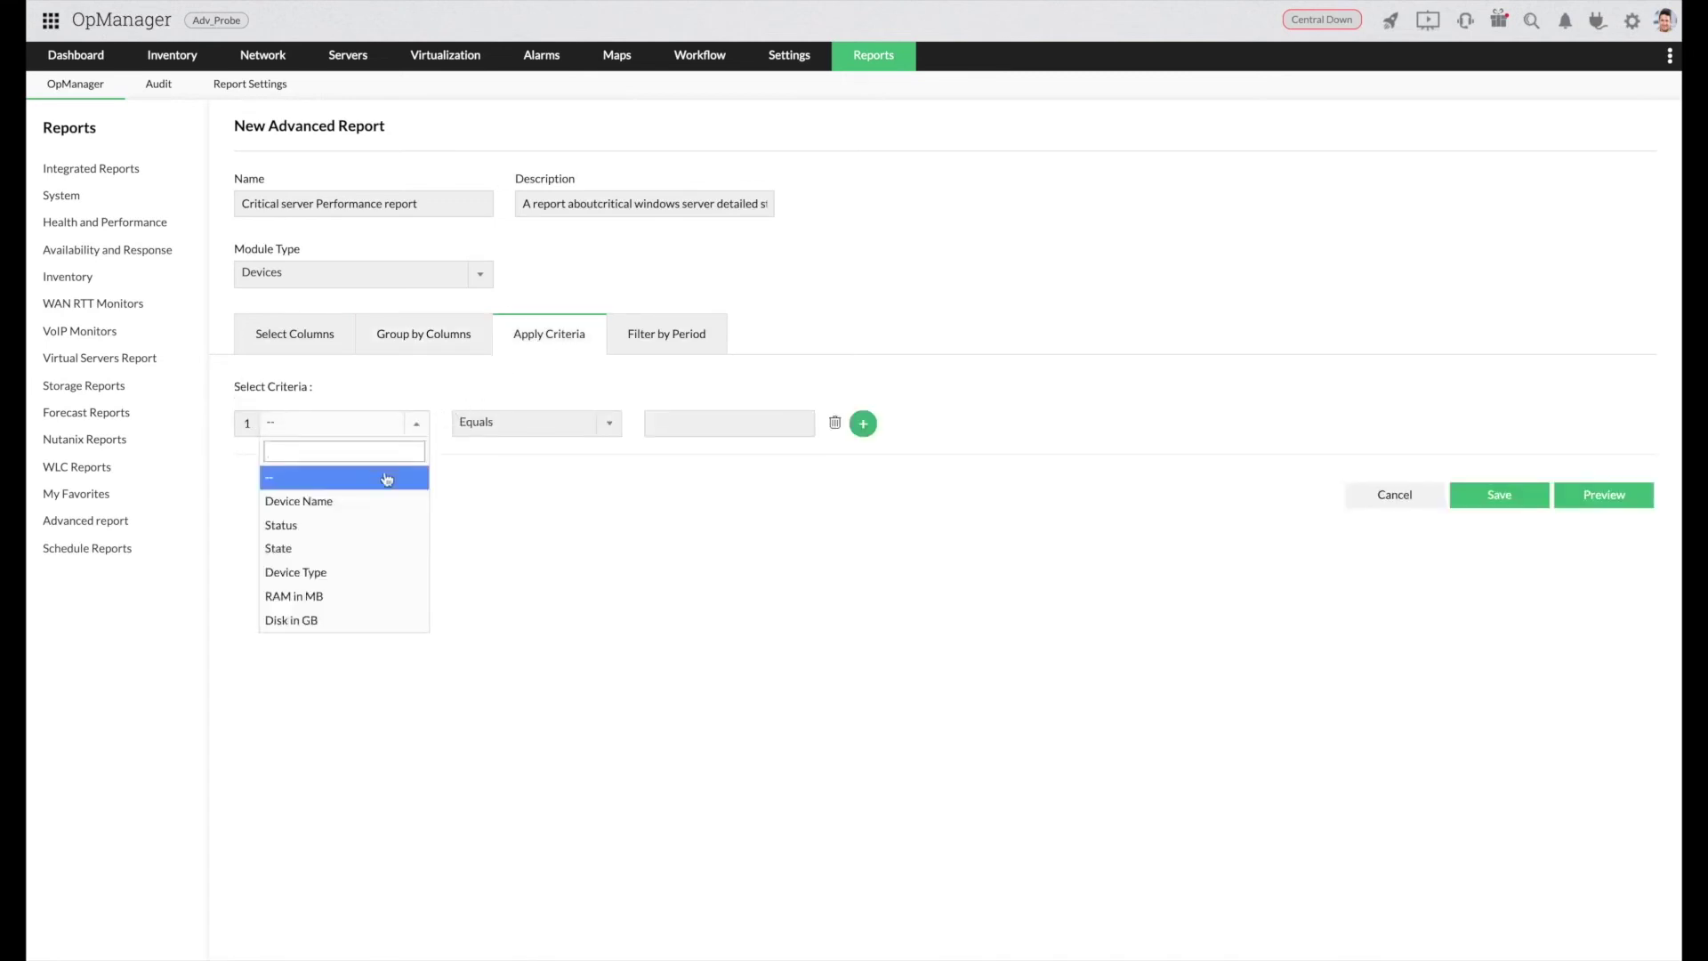
click(363, 573)
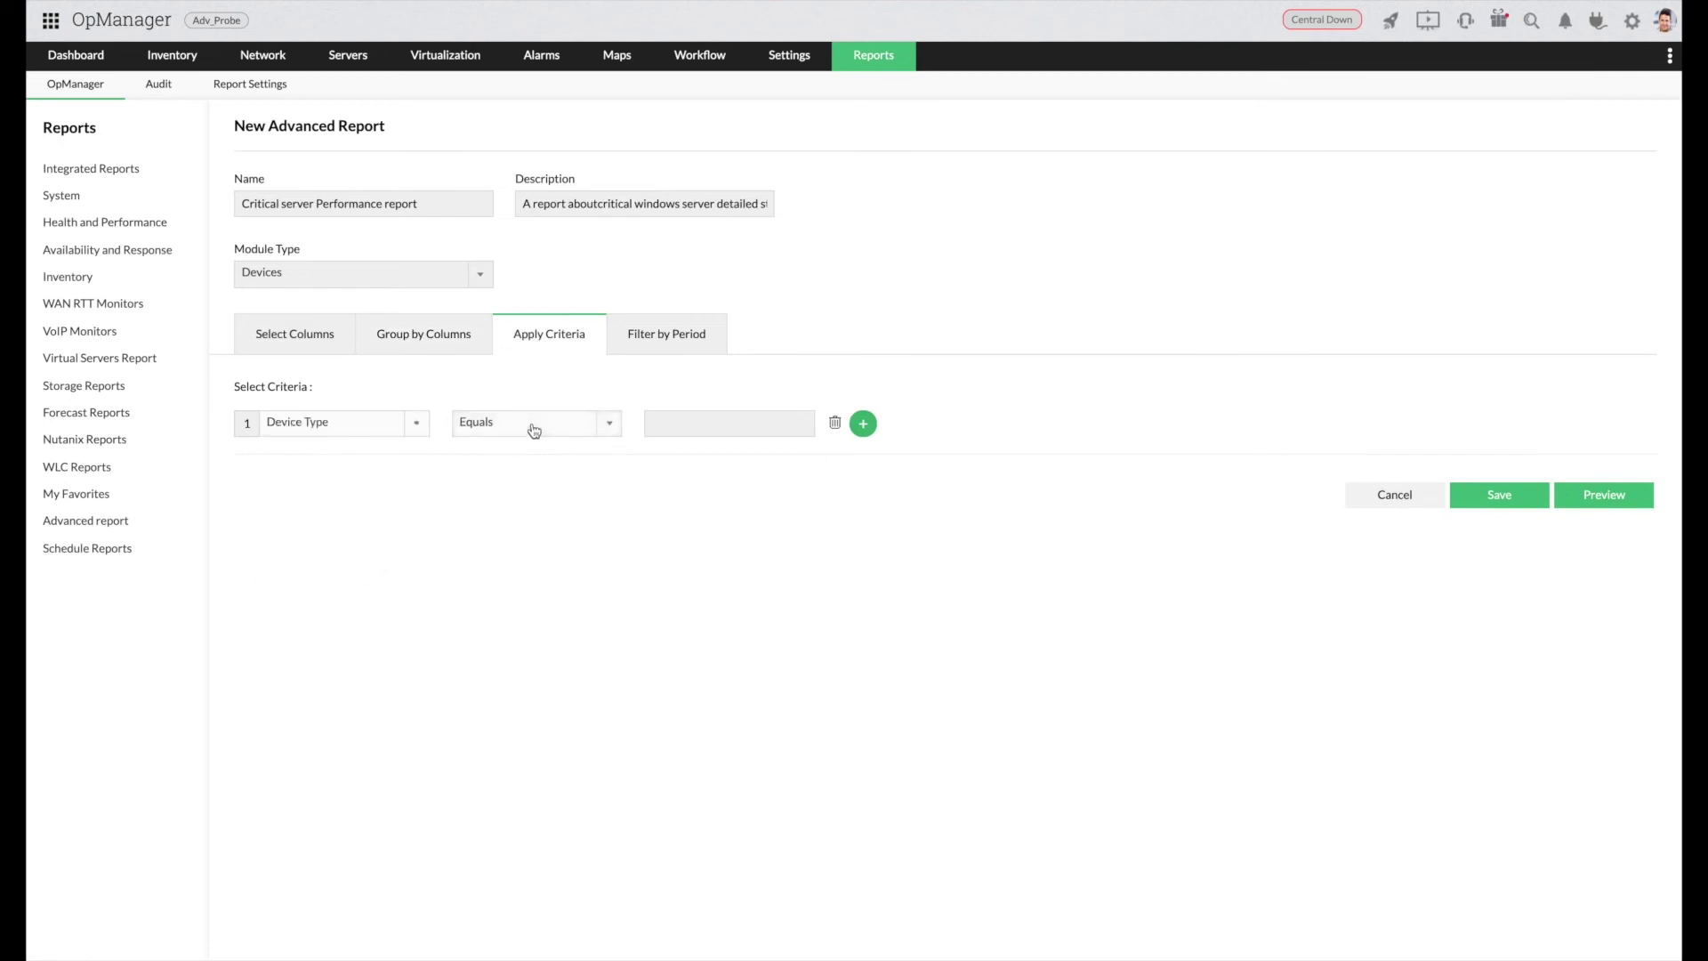
click(532, 427)
click(520, 500)
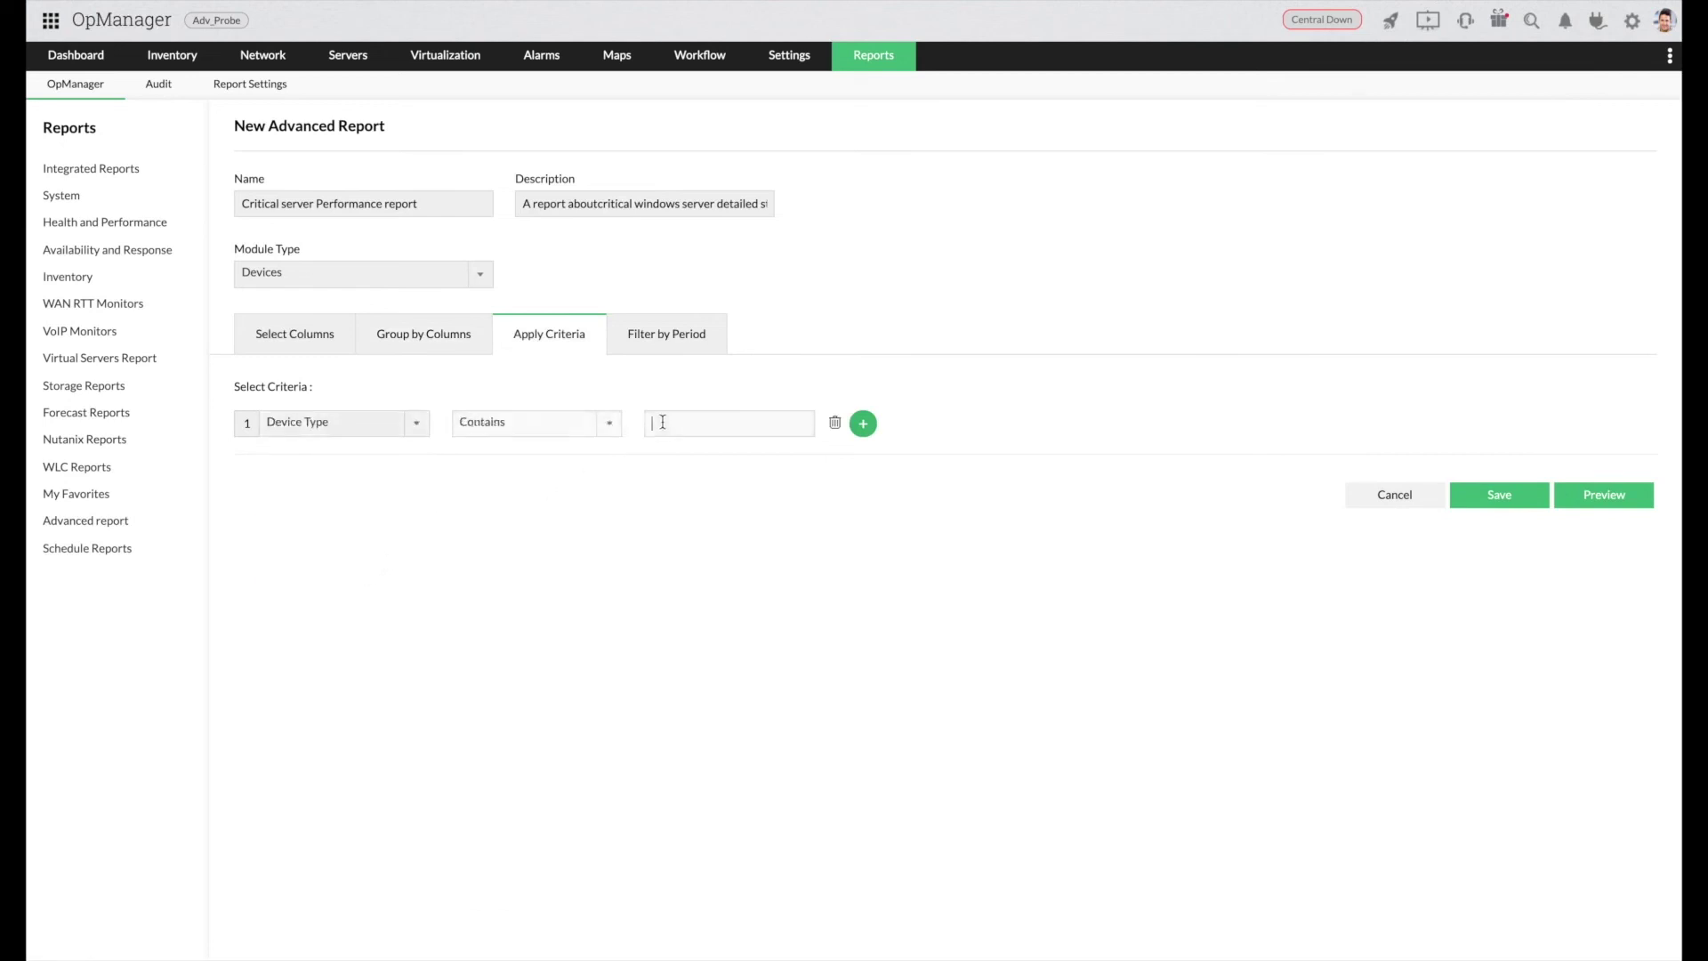
click(663, 338)
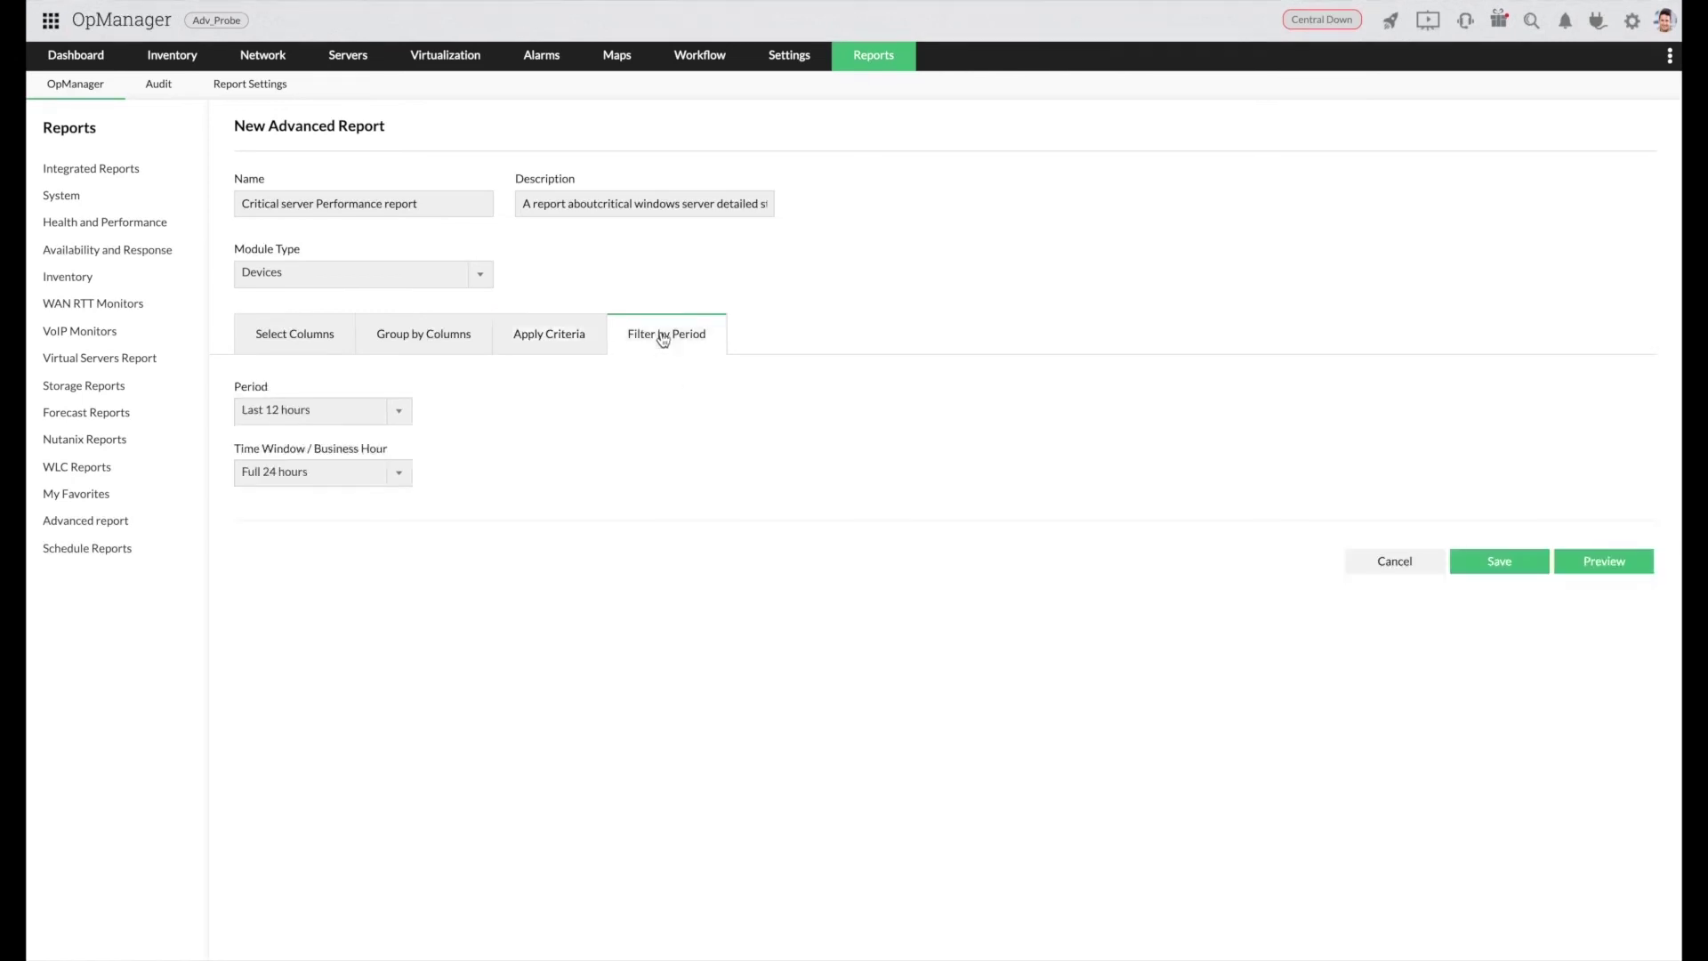
Set the report period to Last Week with an 8:00 AM - 8:00 PM time window
click(399, 411)
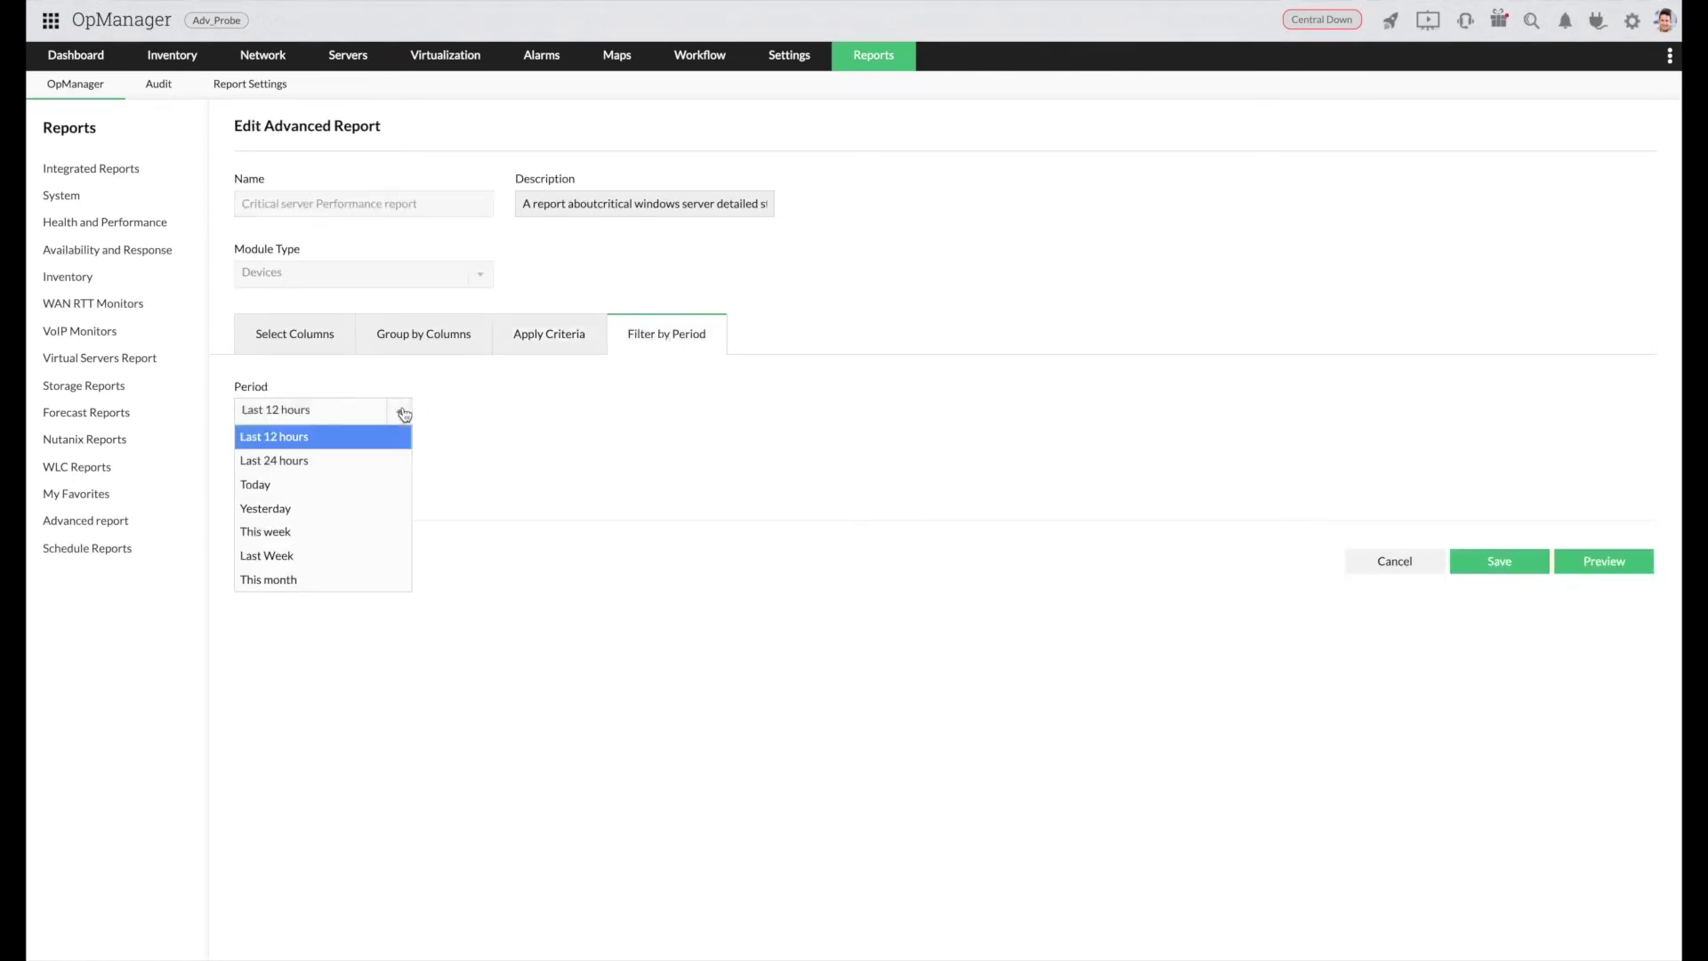
click(322, 557)
click(361, 480)
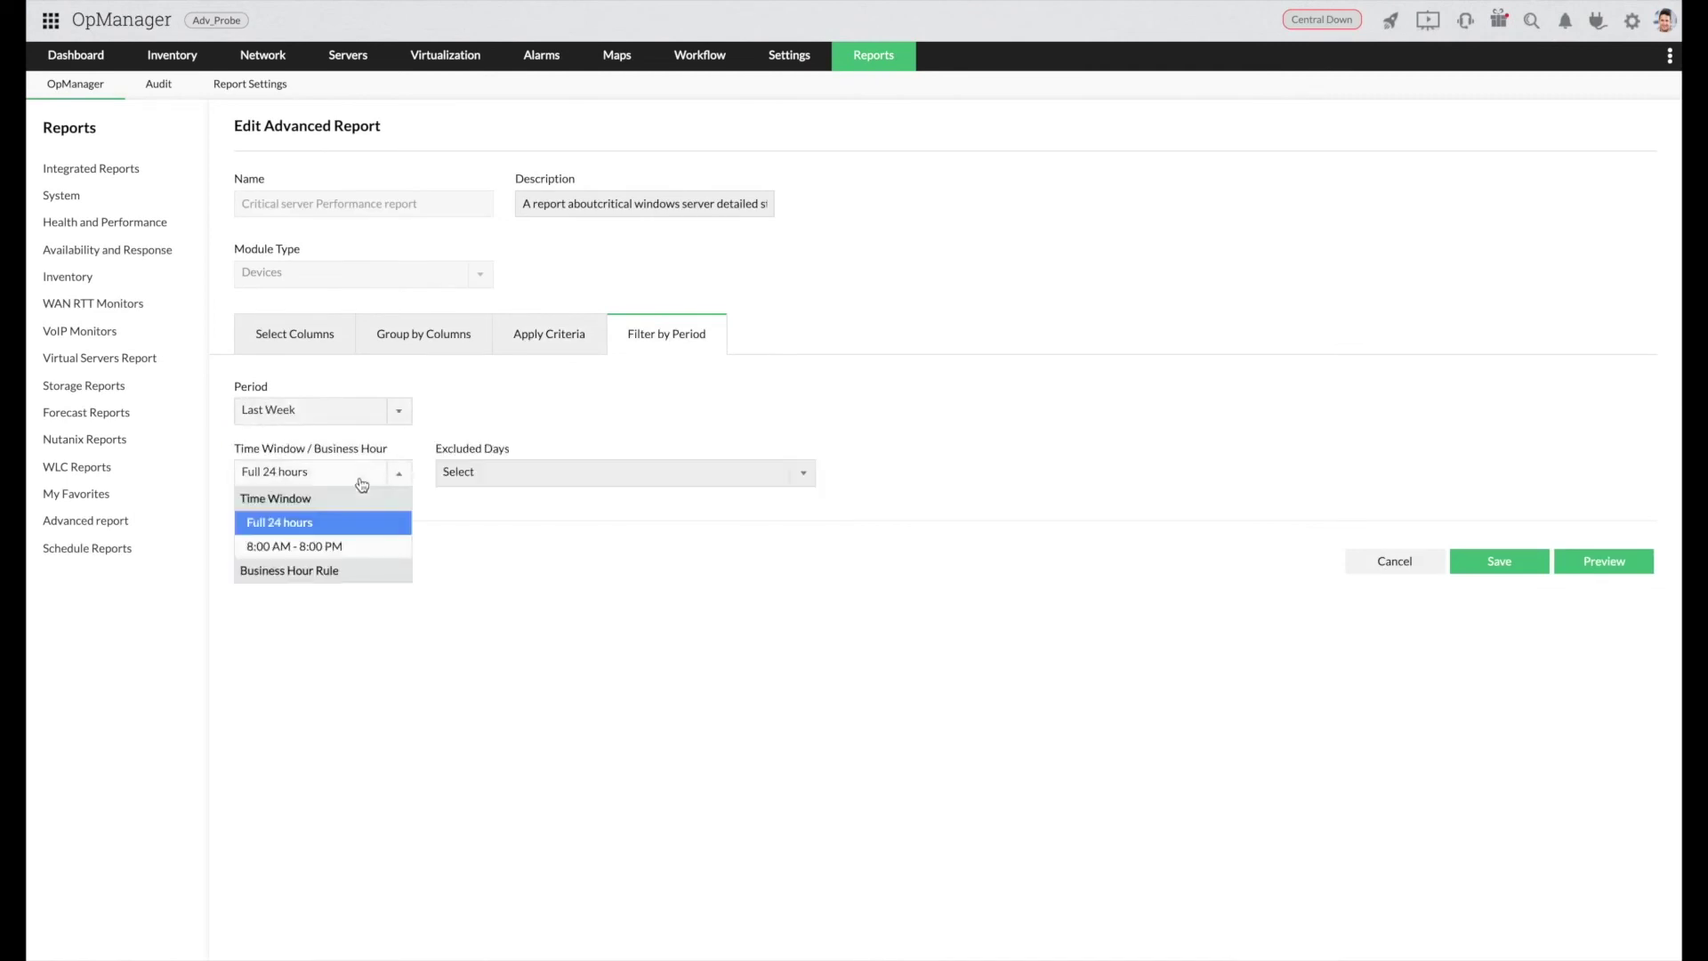
click(344, 549)
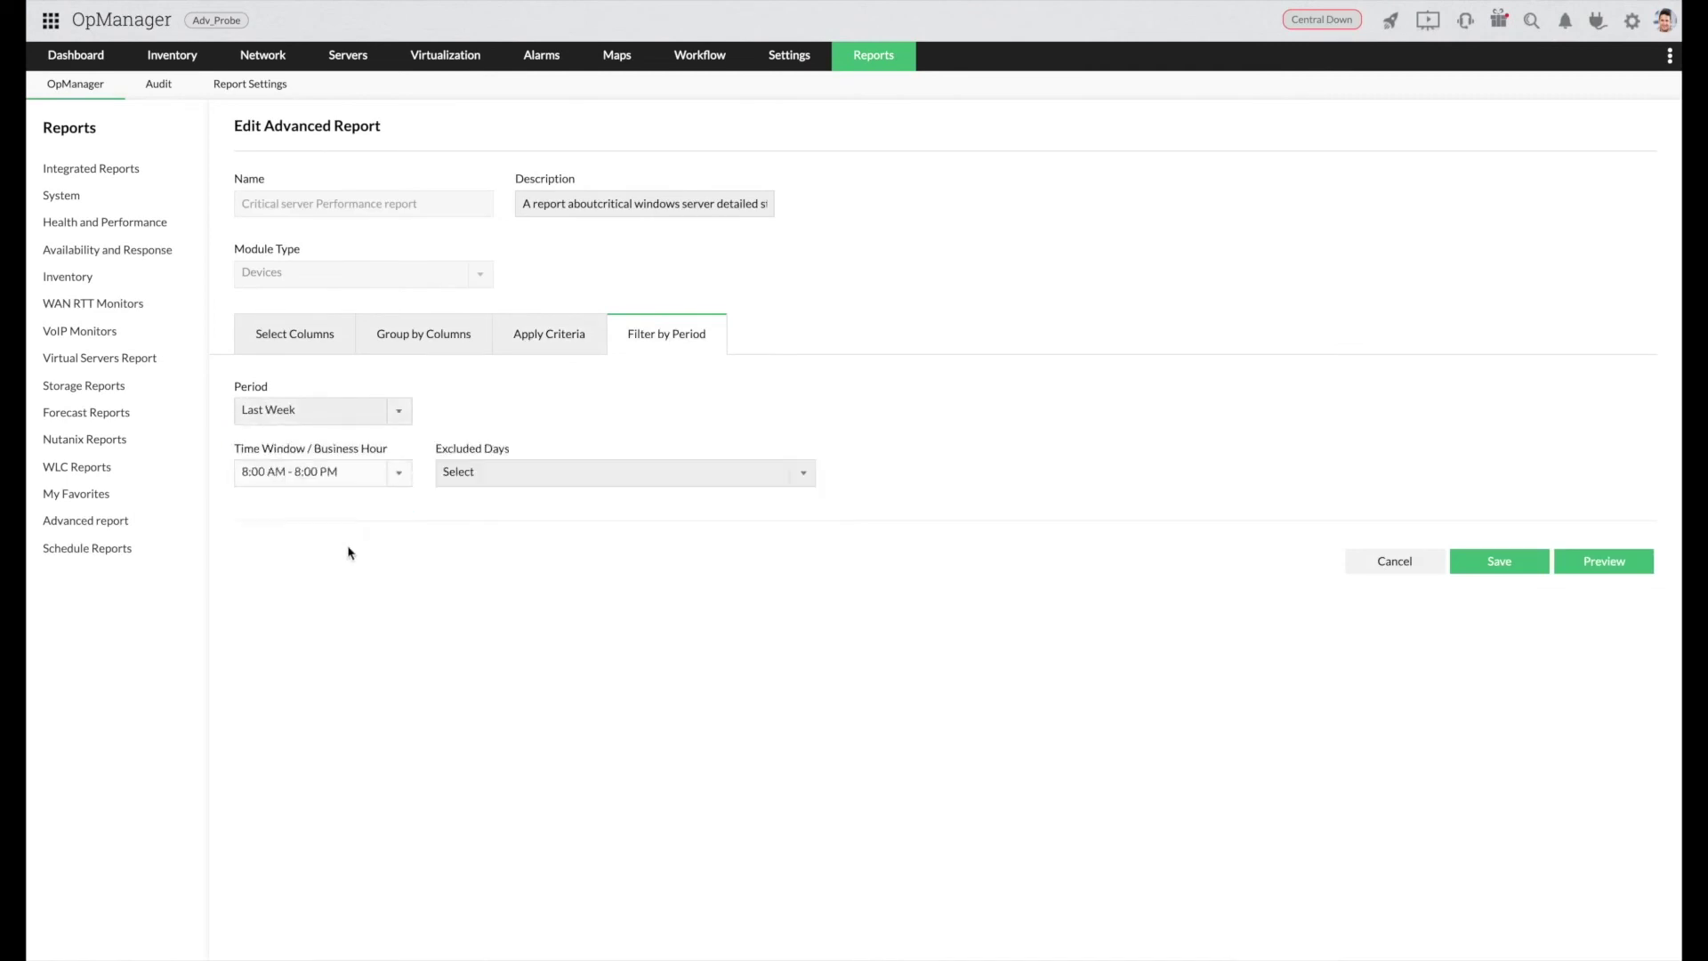
Save the report, view its 20-device results, and check the Export and More Actions menus
click(1502, 562)
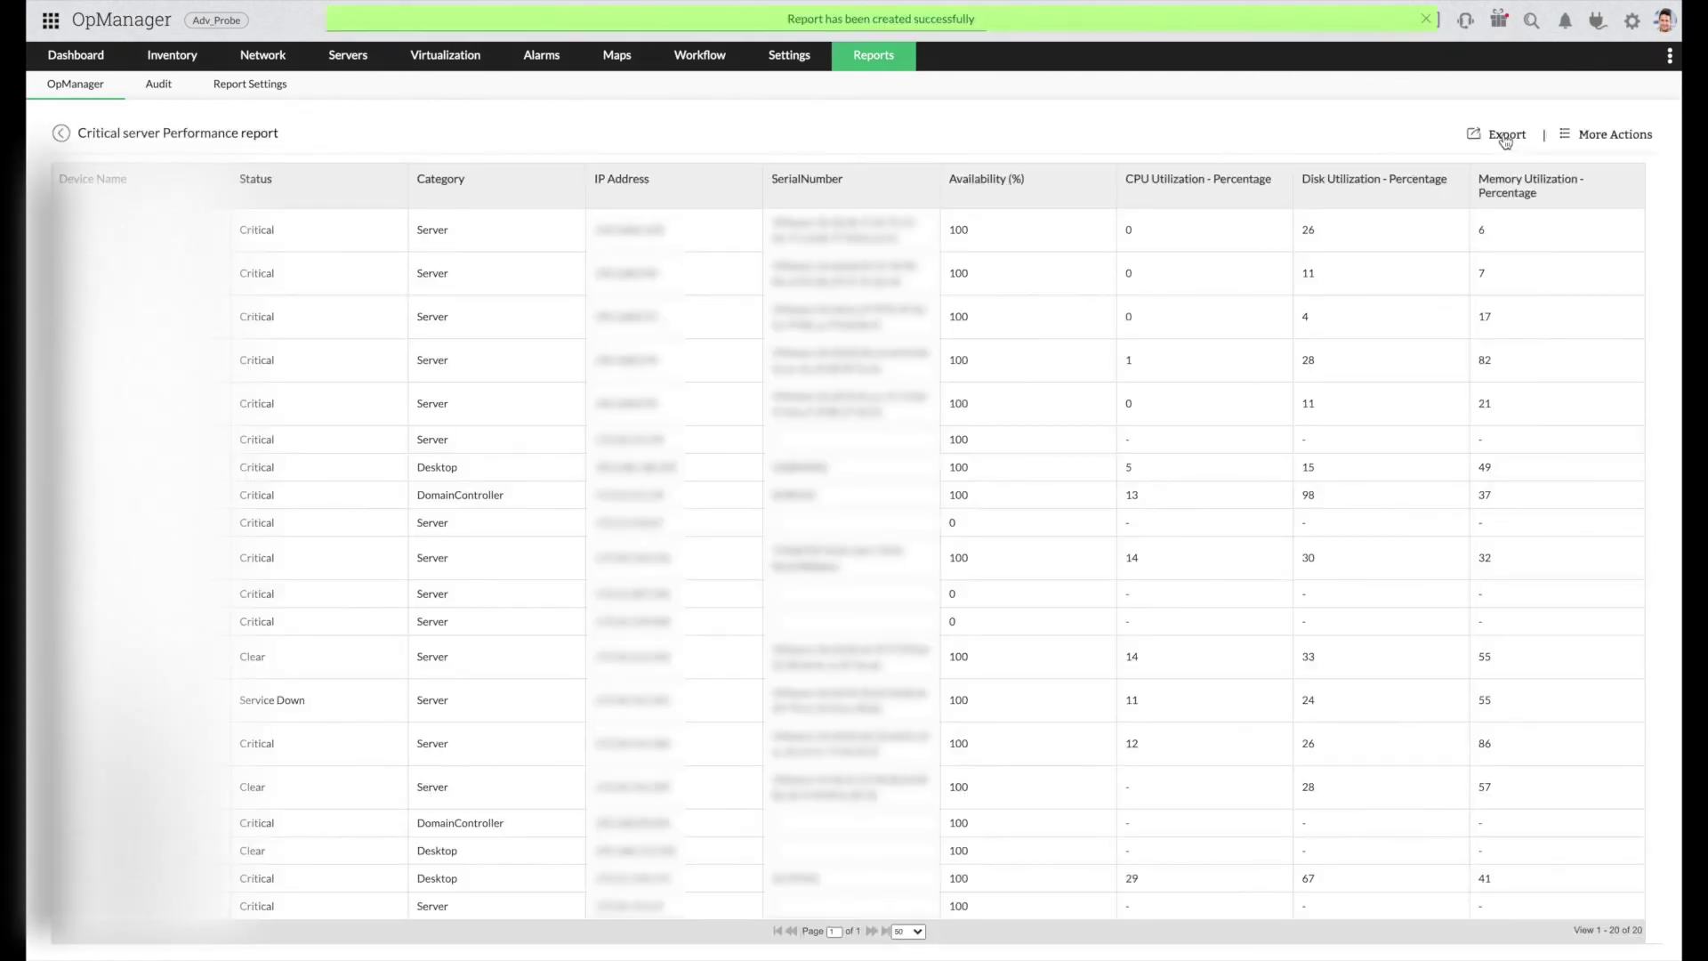
click(1503, 141)
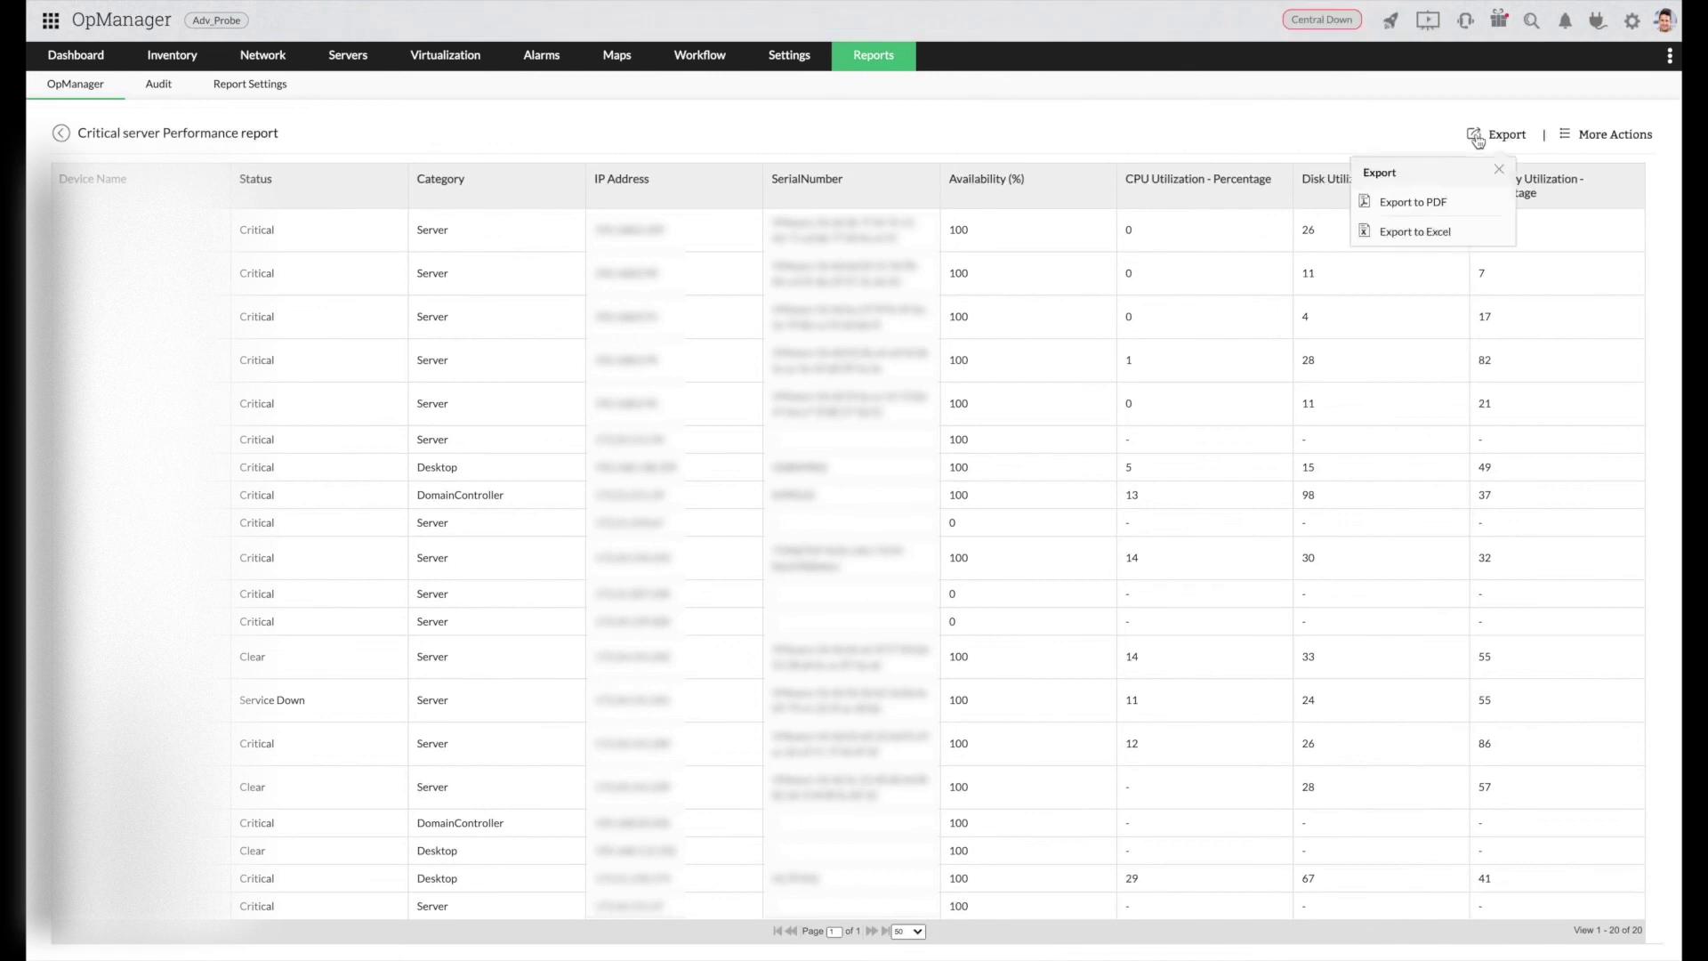
click(1497, 171)
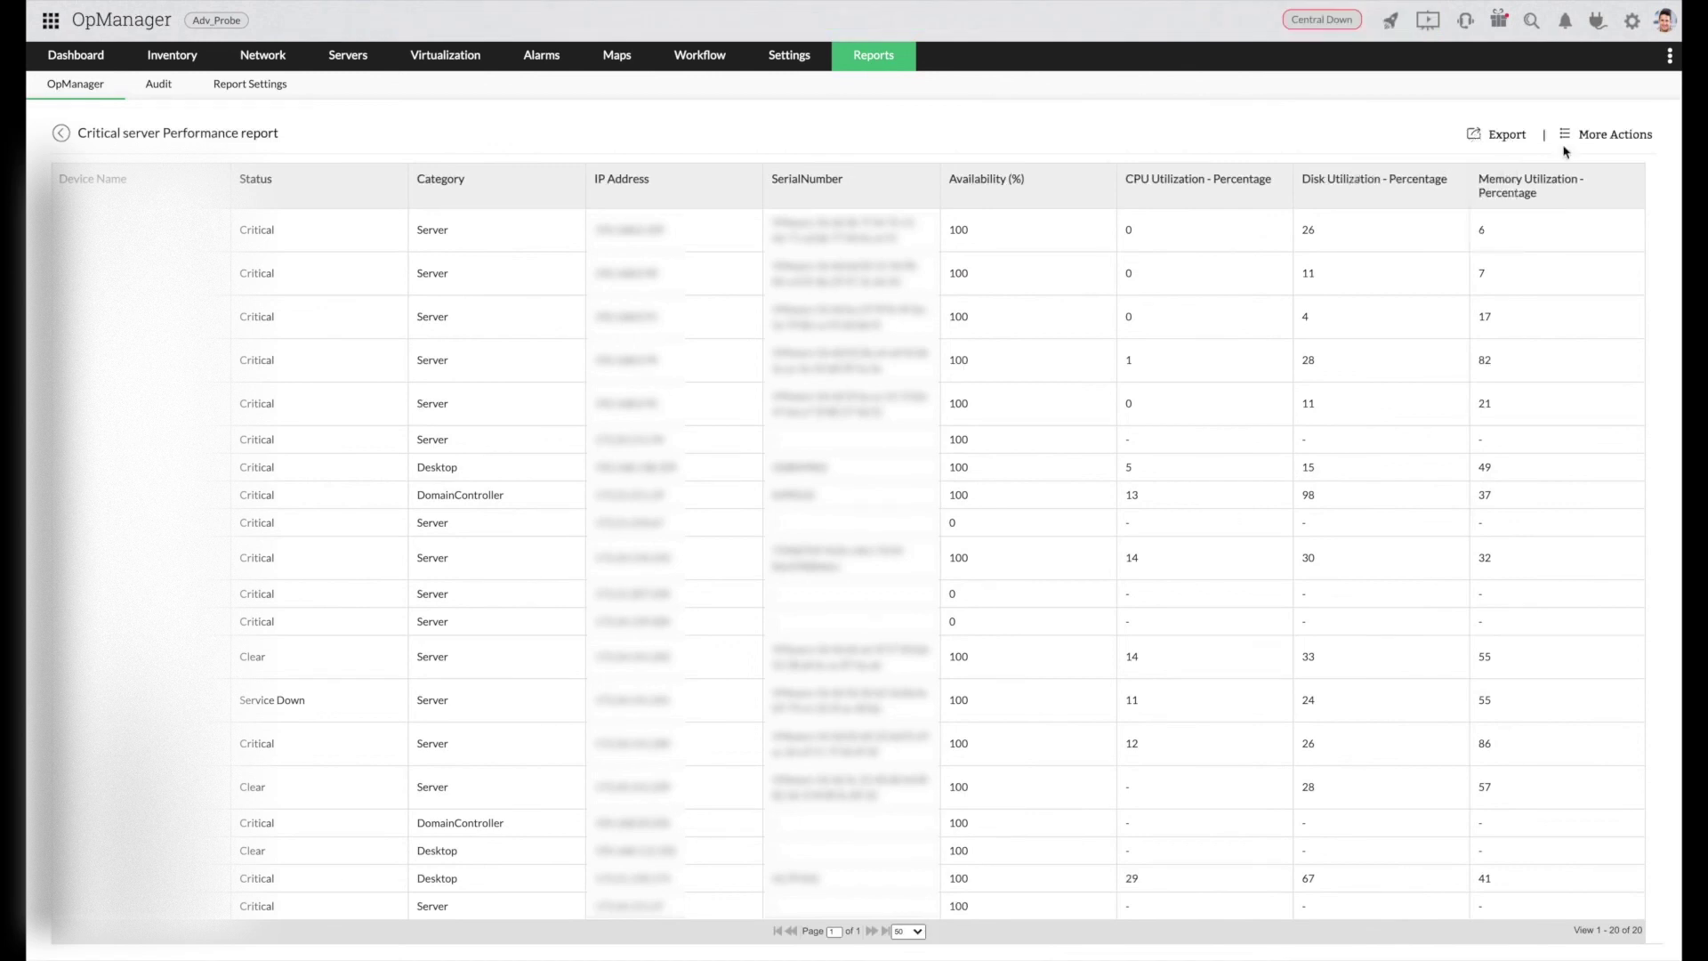
click(1566, 141)
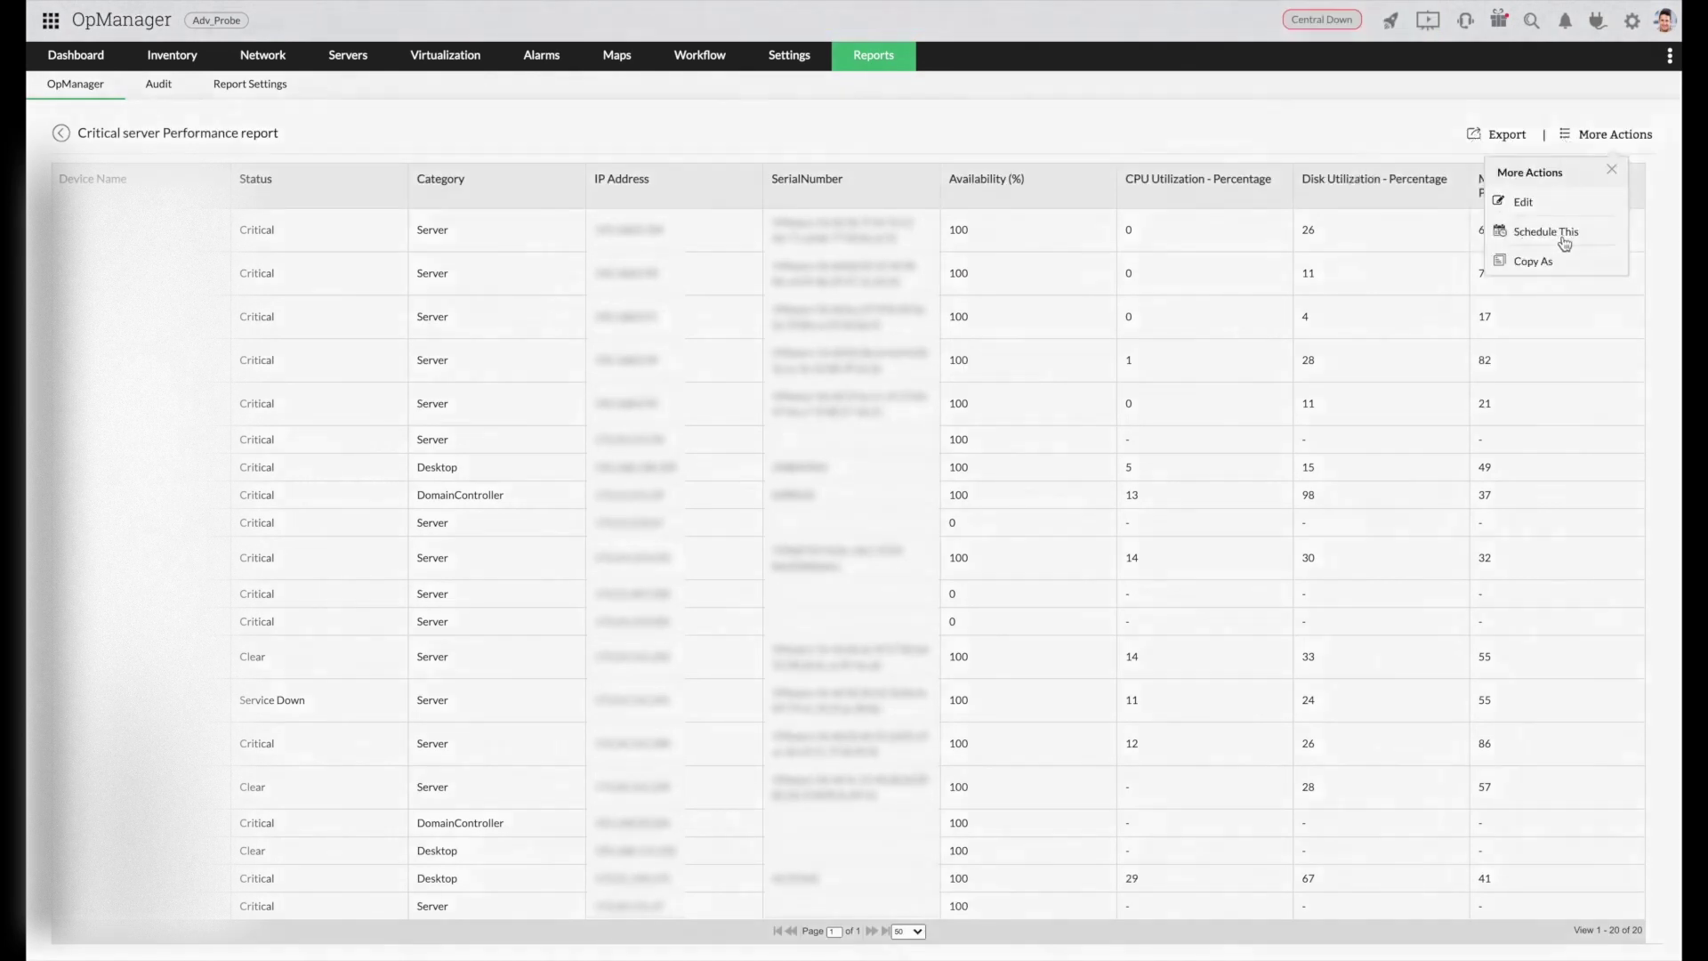